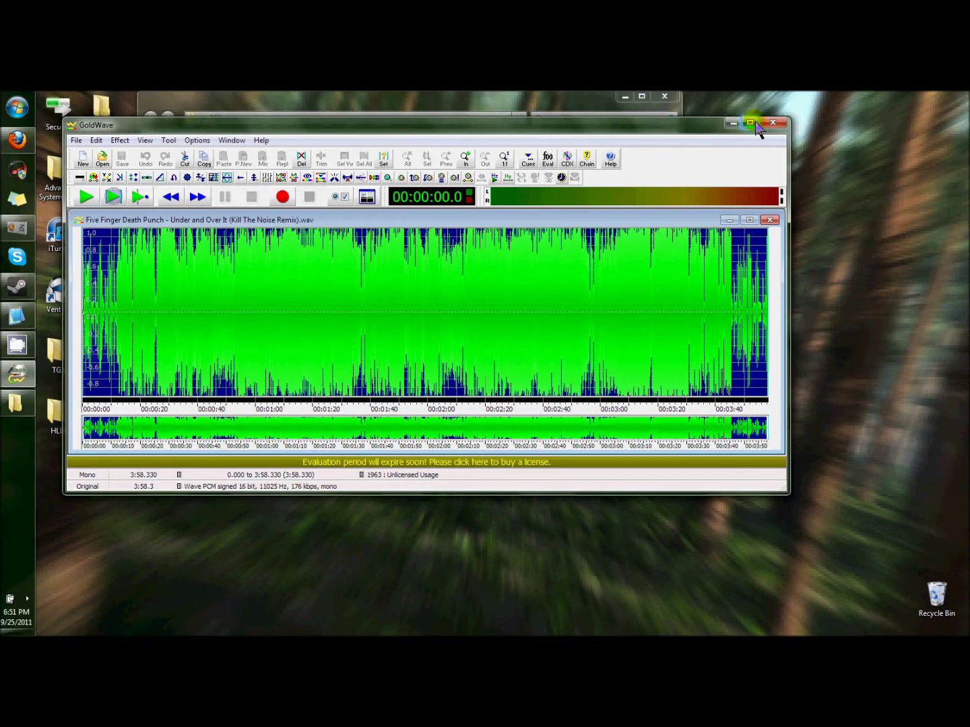
# Resize the GoldWave window and audition the song, skipping ahead to about 15 seconds.
pyautogui.click(751, 123)
pyautogui.click(922, 101)
pyautogui.click(129, 416)
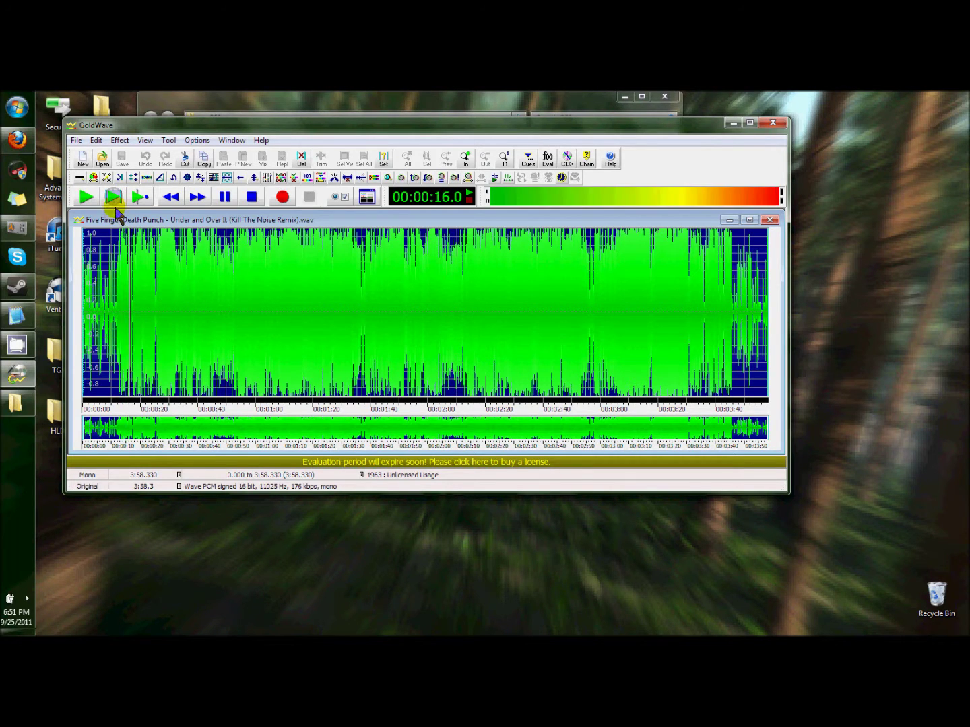
pyautogui.click(251, 196)
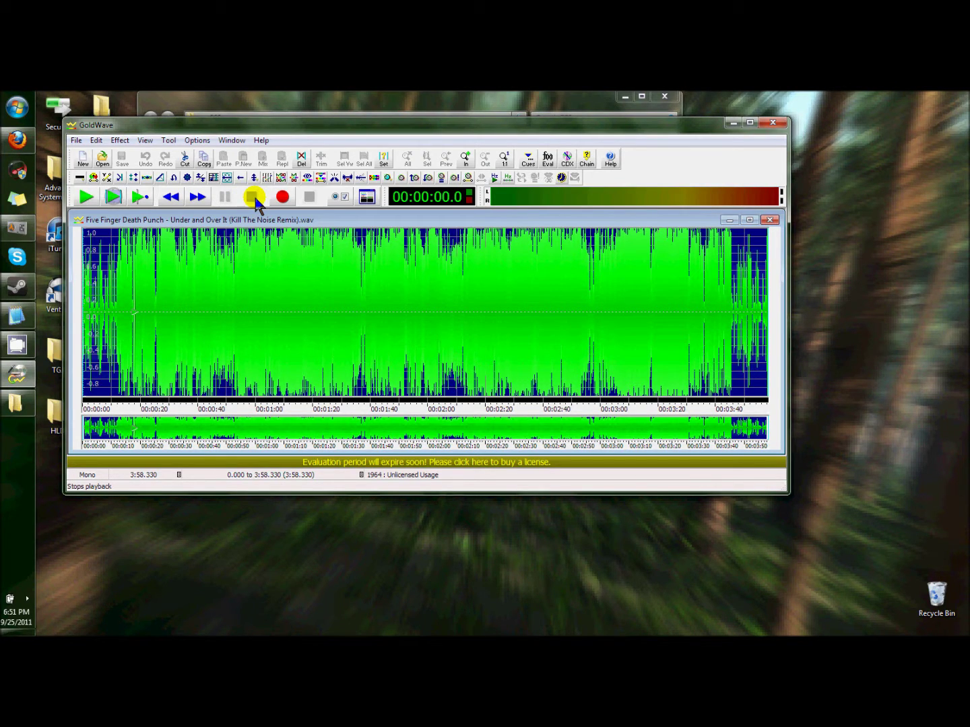
pyautogui.click(112, 197)
pyautogui.click(129, 411)
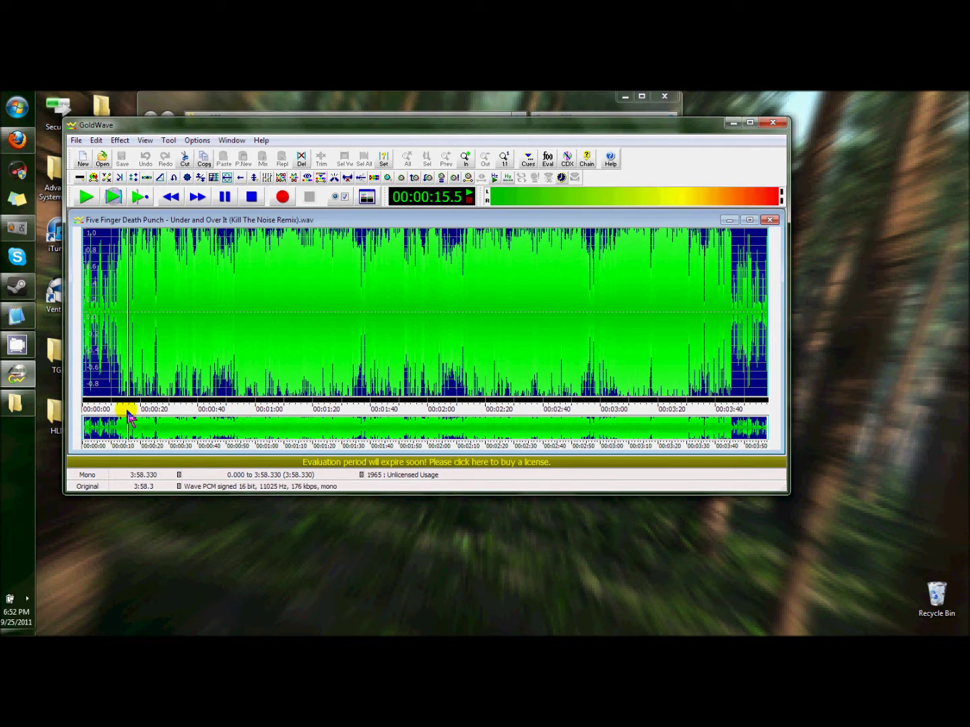
# Turn down the system volume from the tray, then replay the song from the start.
pyautogui.click(26, 598)
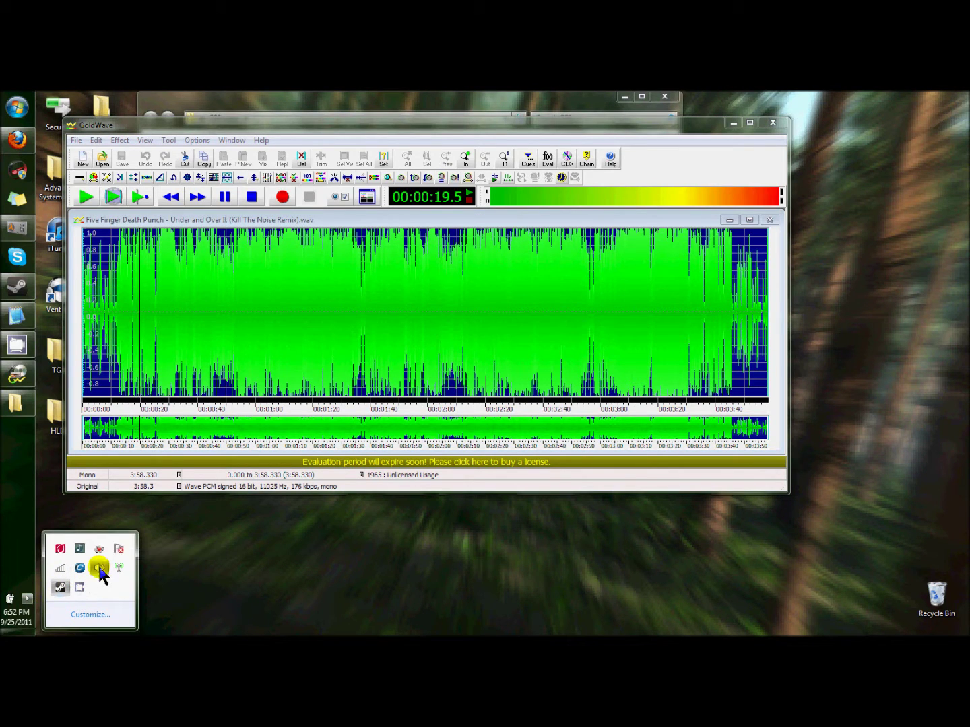
pyautogui.click(99, 568)
pyautogui.moveTo(98, 429); pyautogui.dragTo(97, 452)
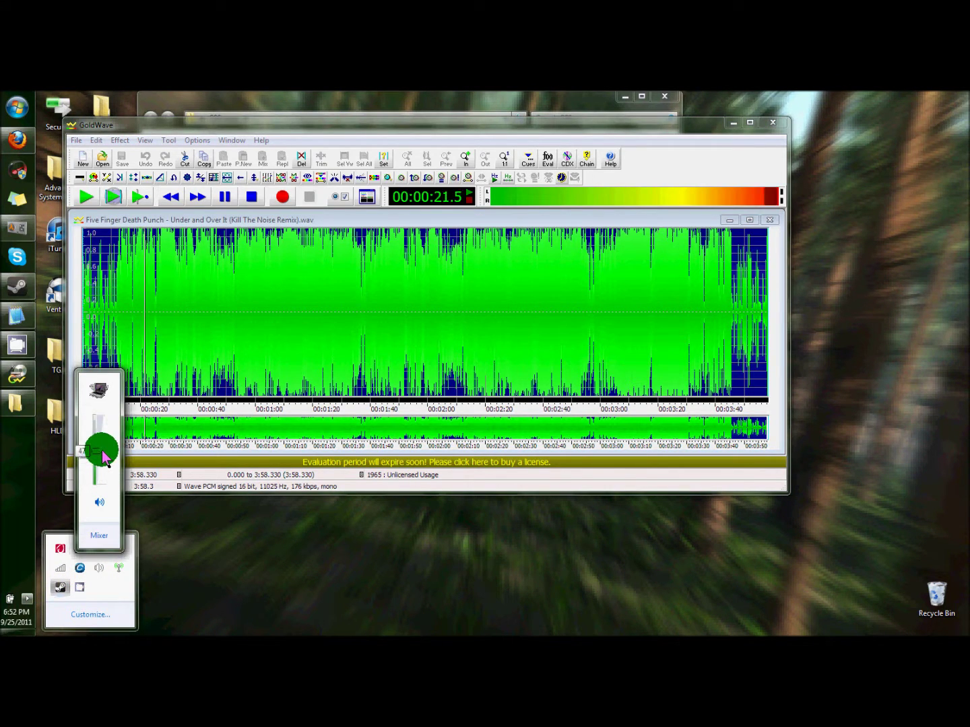
pyautogui.click(338, 454)
pyautogui.click(312, 341)
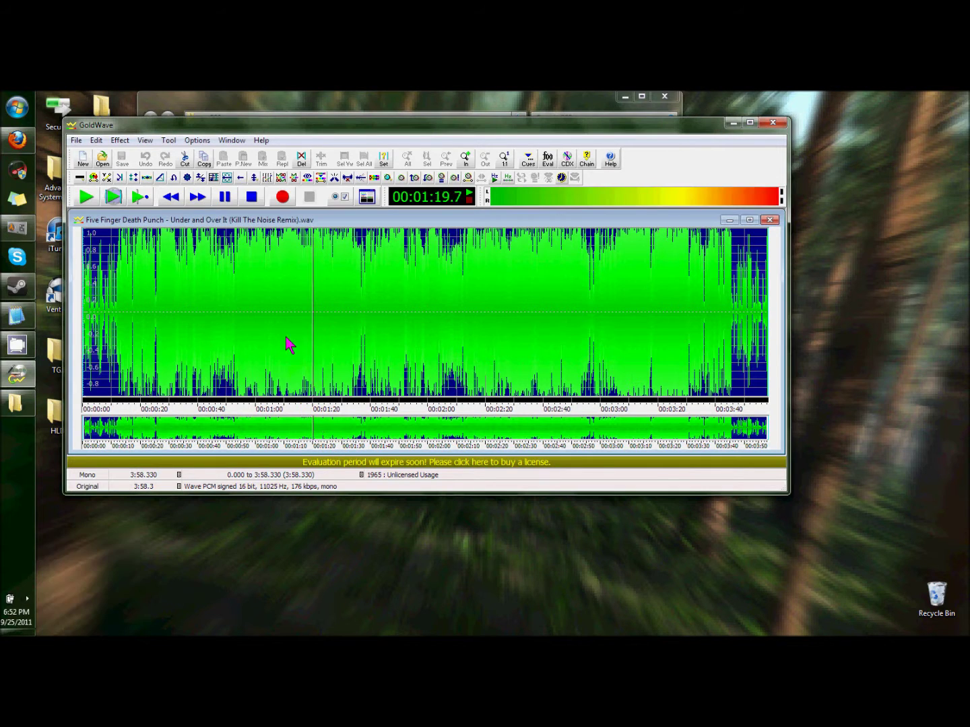
pyautogui.click(112, 199)
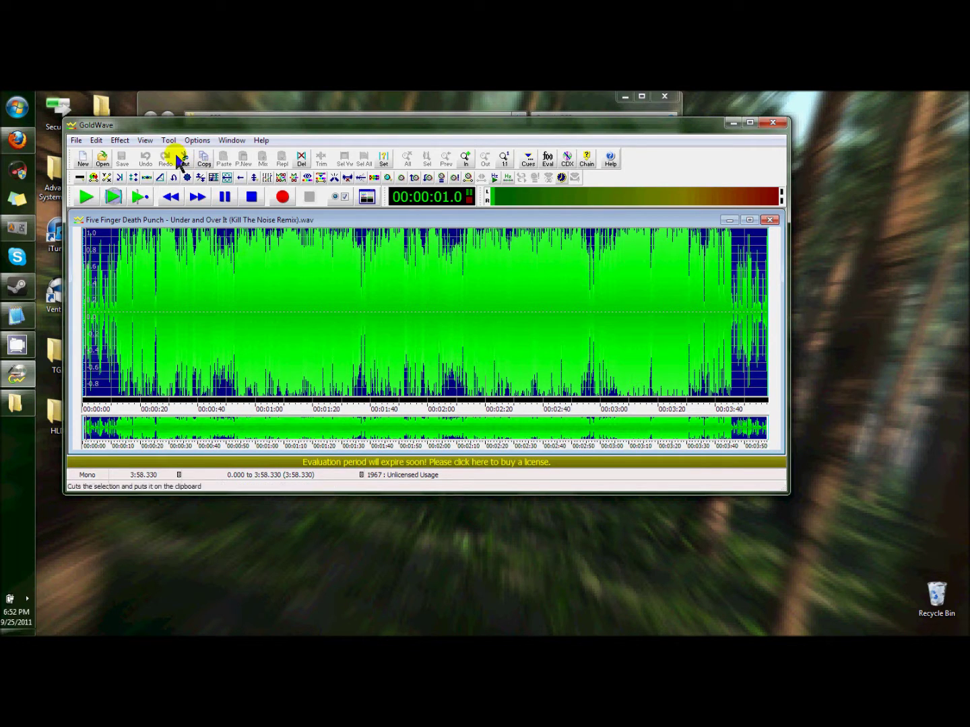
# Try a lower master gain in the Equalizer, then cancel without applying it.
pyautogui.click(120, 141)
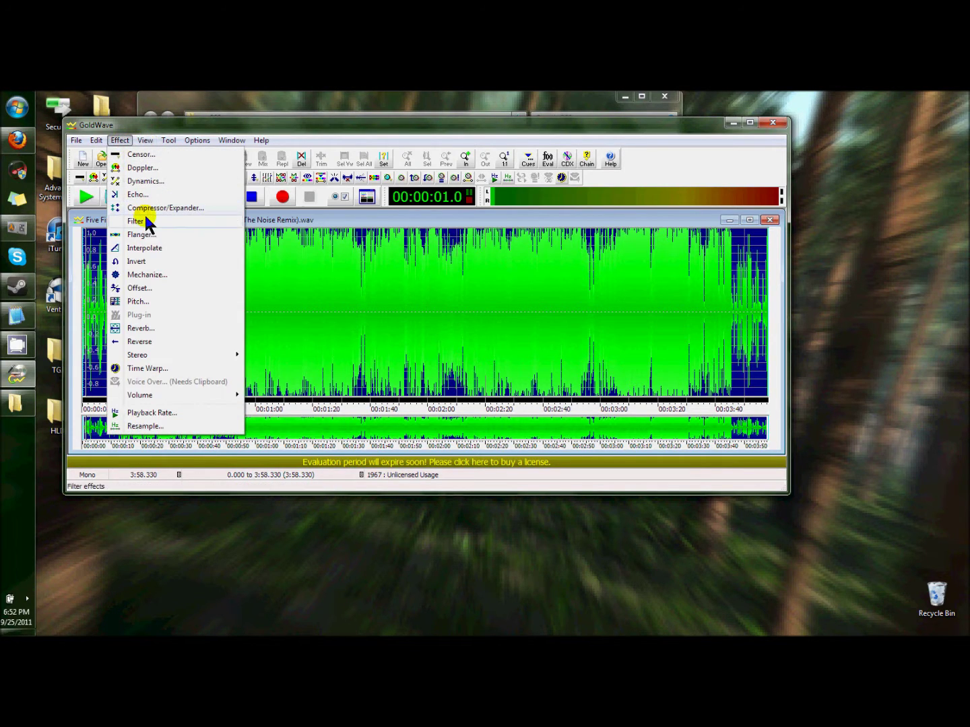
pyautogui.click(119, 140)
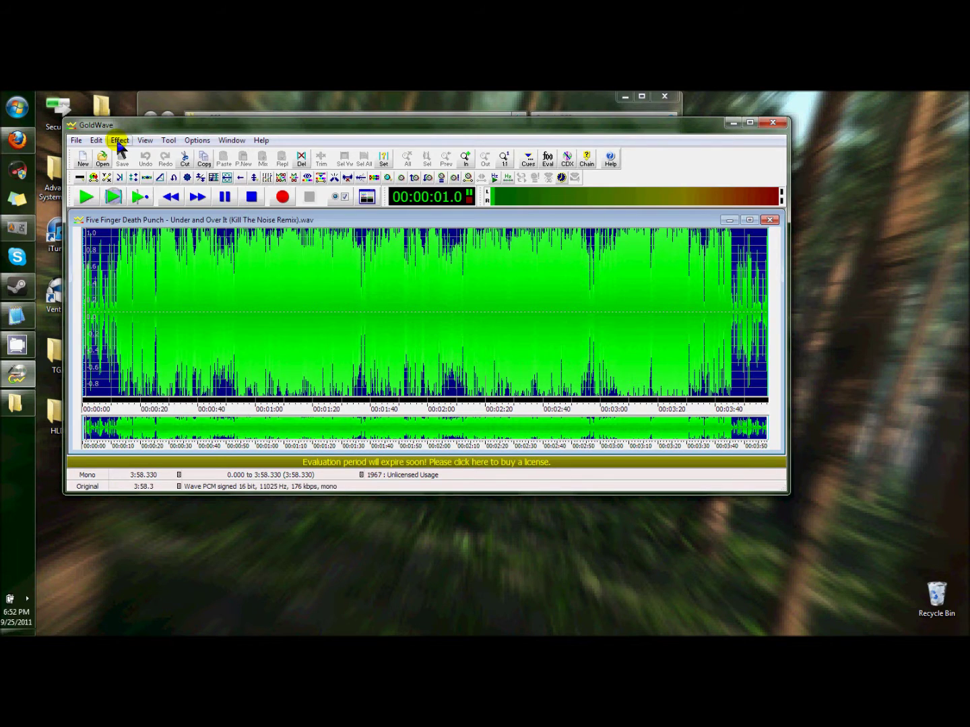
pyautogui.click(119, 141)
pyautogui.moveTo(136, 220)
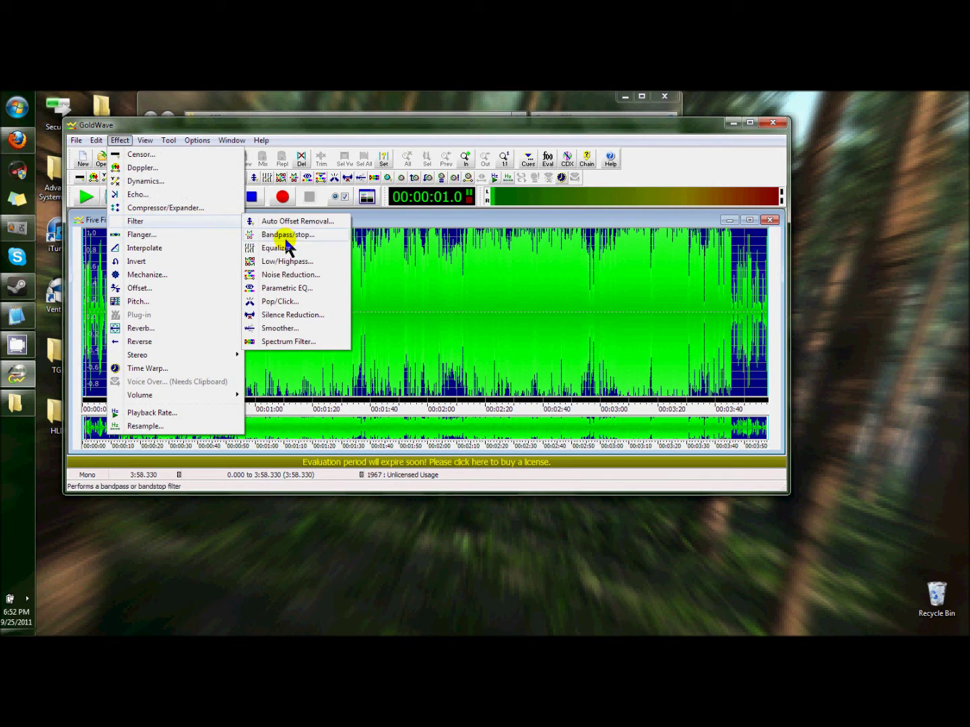
pyautogui.click(277, 248)
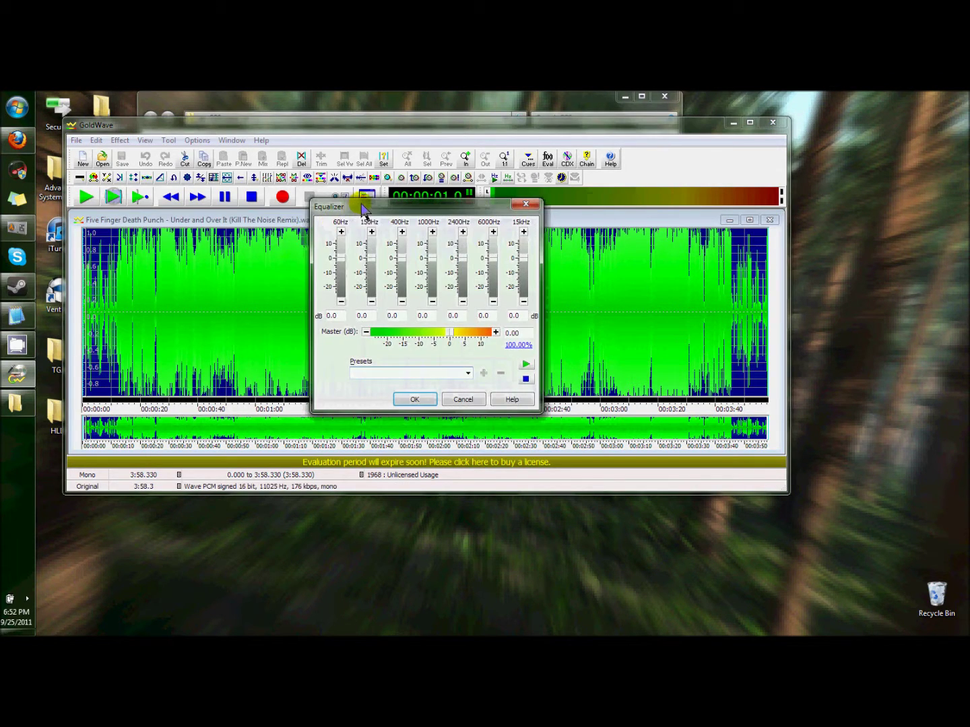
pyautogui.moveTo(364, 195); pyautogui.dragTo(531, 185)
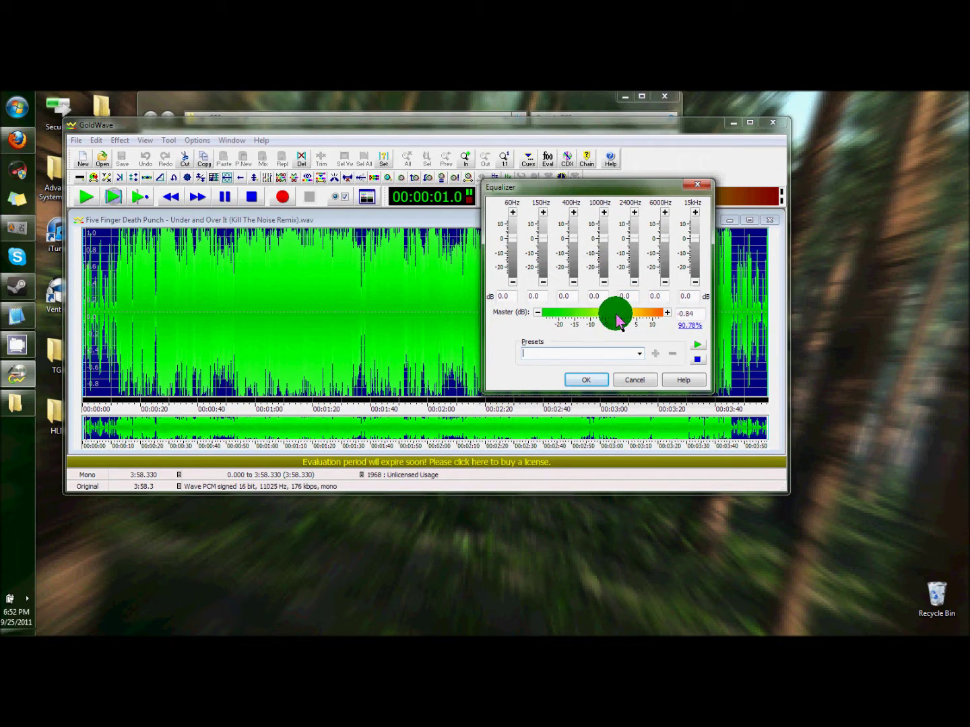
pyautogui.moveTo(619, 313); pyautogui.dragTo(578, 325)
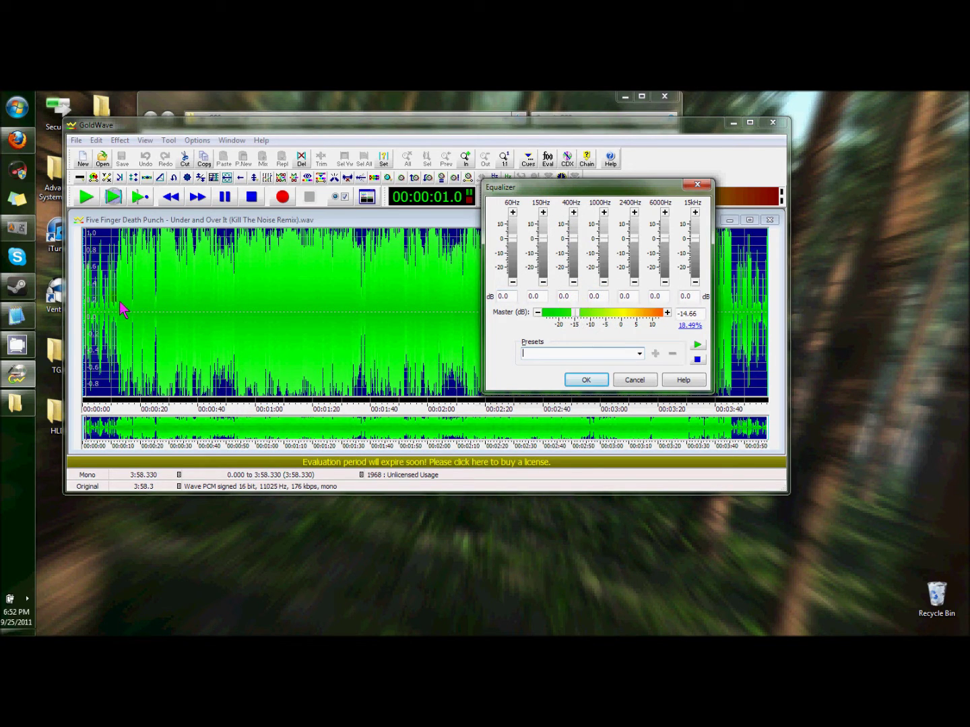
pyautogui.moveTo(551, 188); pyautogui.dragTo(535, 247)
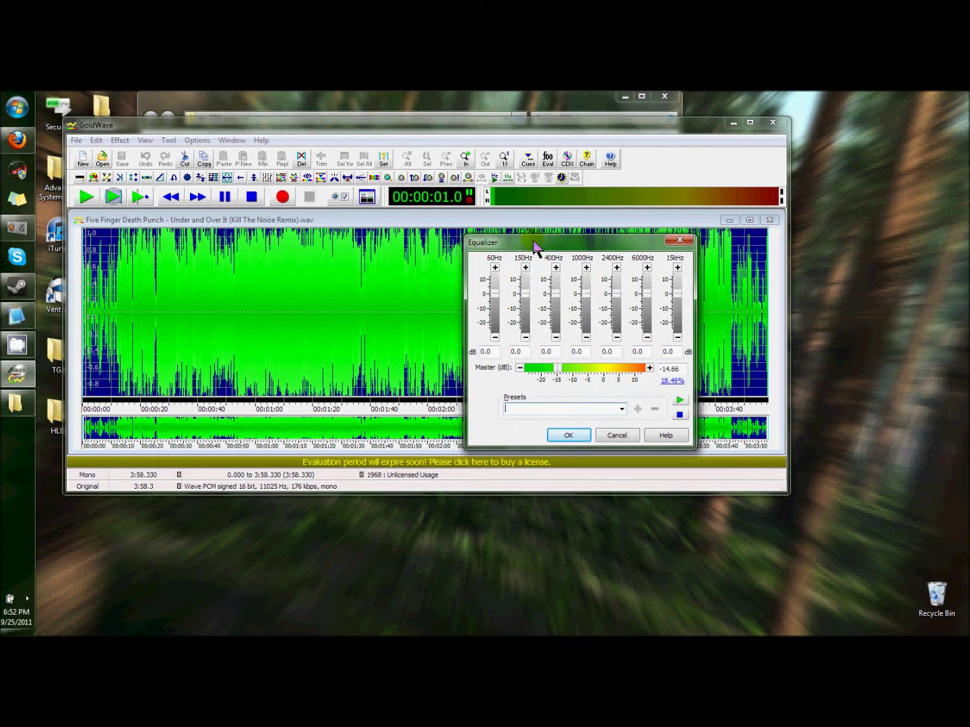
pyautogui.moveTo(535, 247); pyautogui.dragTo(530, 262)
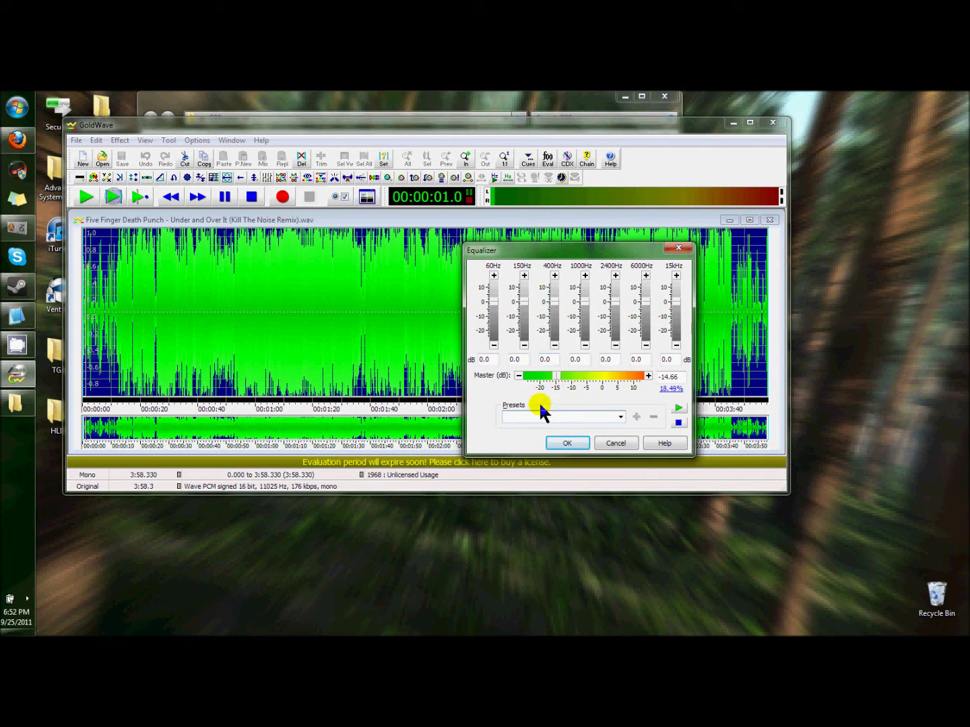
pyautogui.click(616, 443)
# Audition the song at about 0:36, 0:43 and 1:00, then dismiss the performance notification.
pyautogui.click(112, 199)
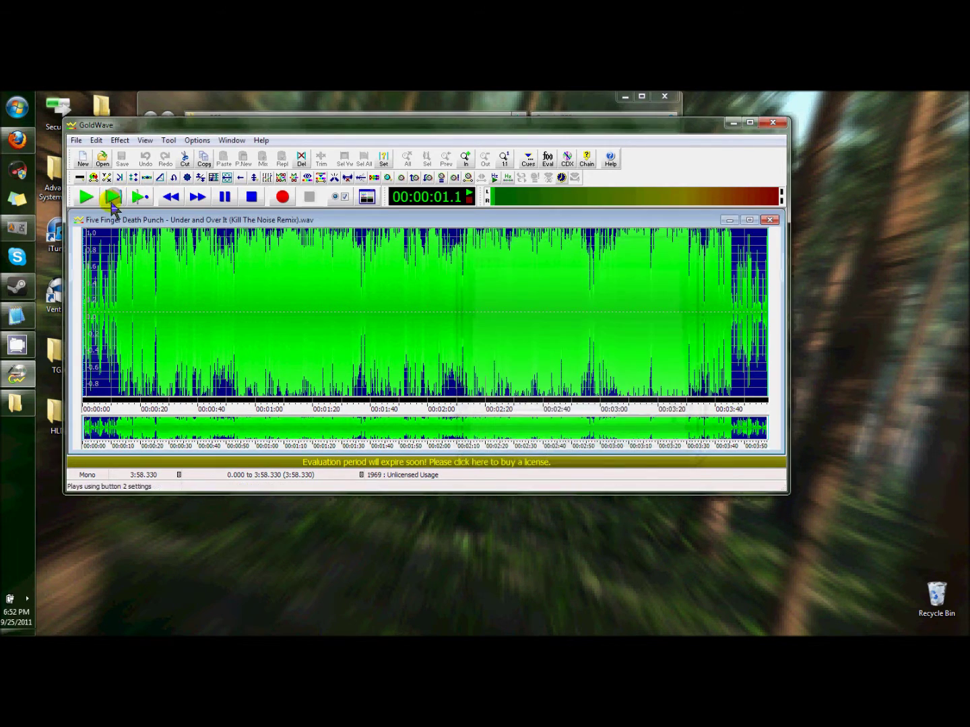
pyautogui.click(188, 414)
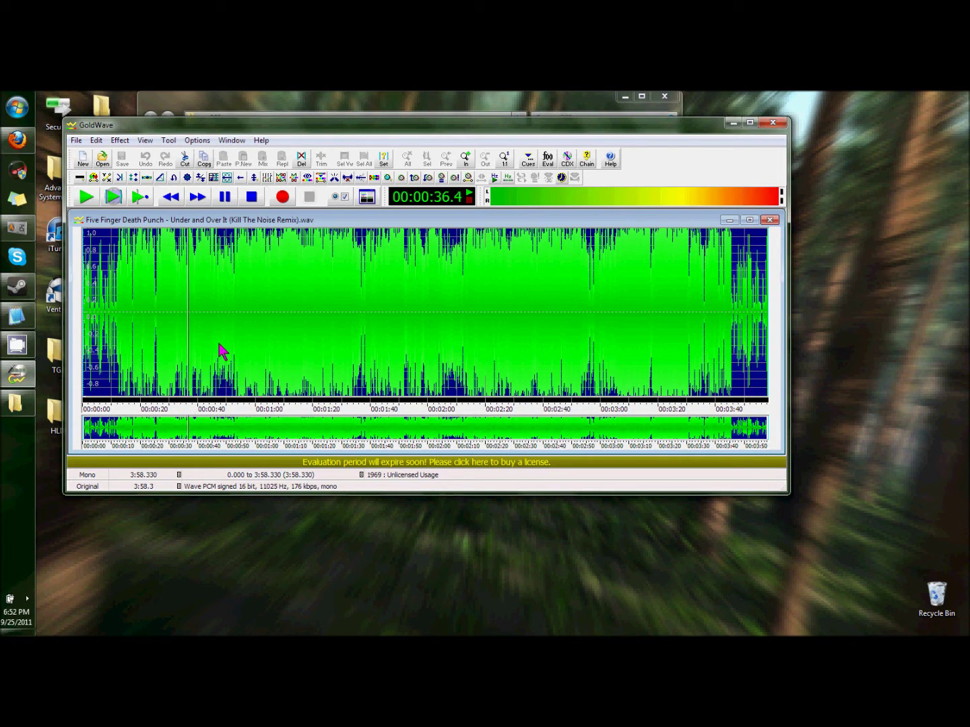
pyautogui.click(209, 414)
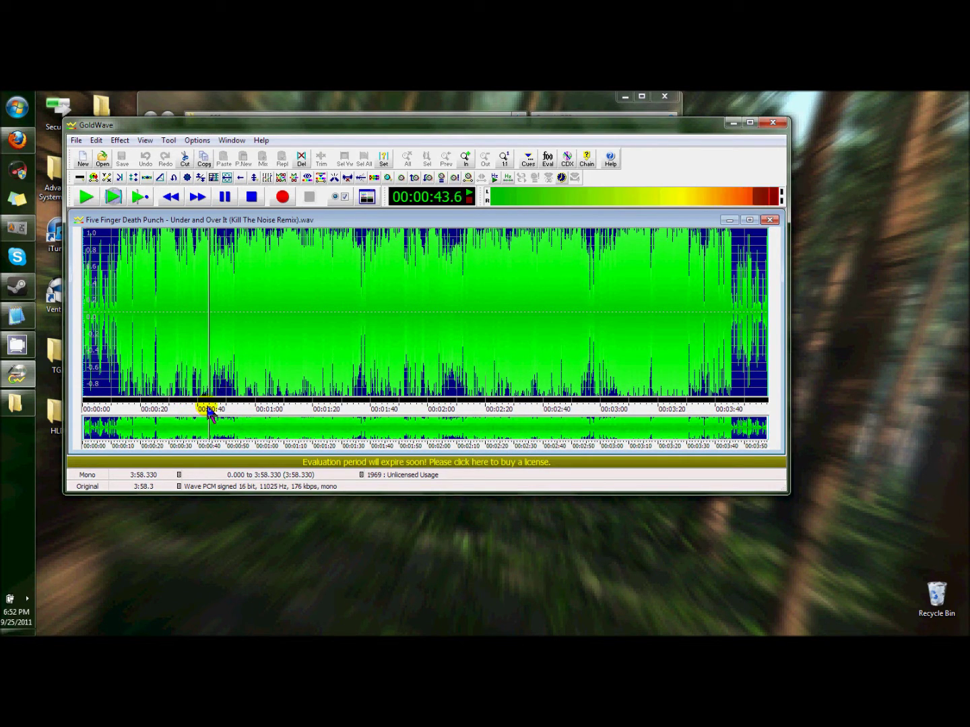
pyautogui.click(258, 413)
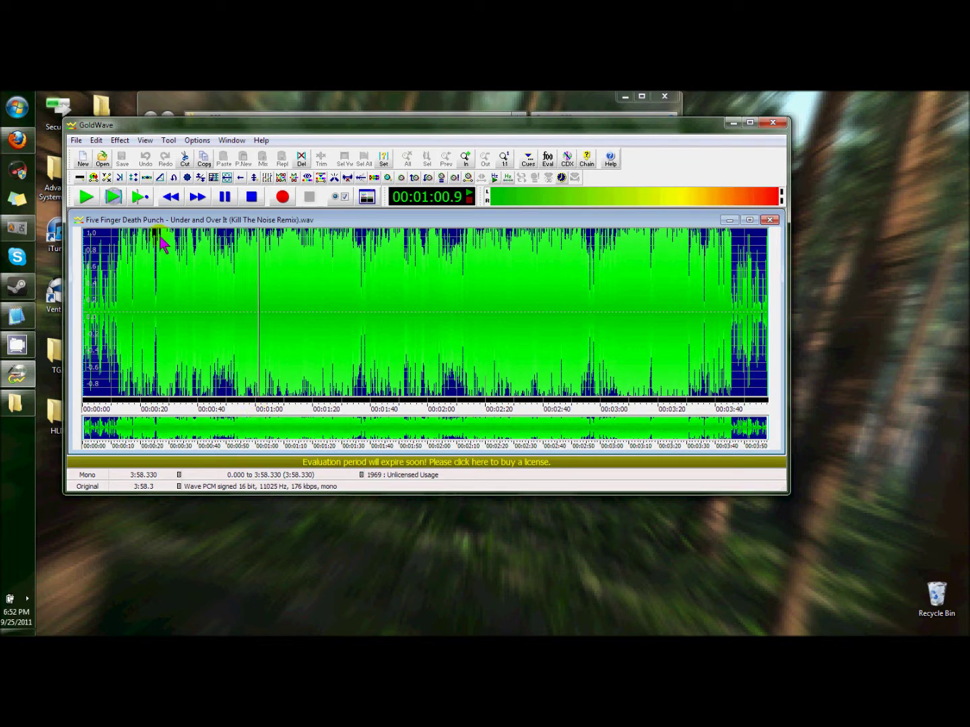
pyautogui.click(252, 197)
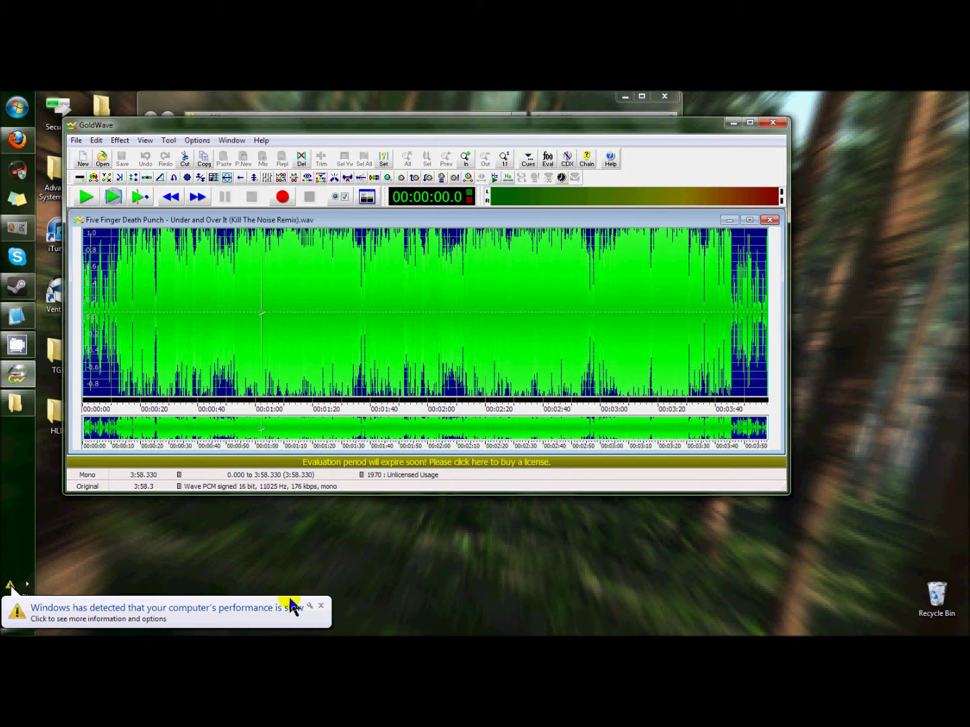
pyautogui.click(323, 608)
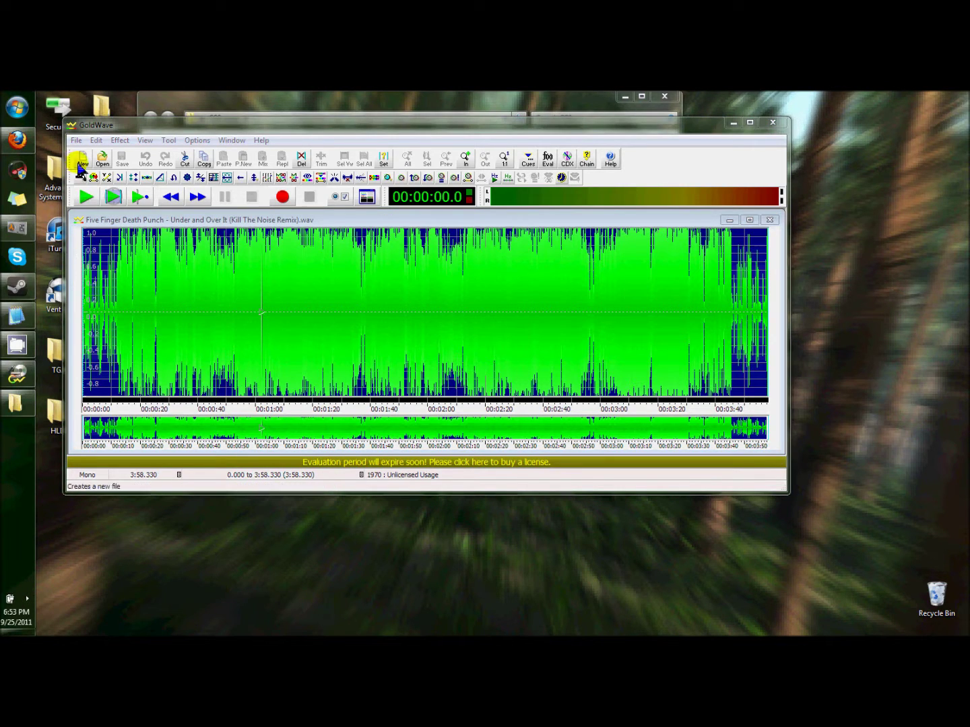
# Apply the Reduce bass equalizer preset with eased low-band cuts and master near -16 dB.
pyautogui.click(119, 140)
pyautogui.moveTo(136, 221)
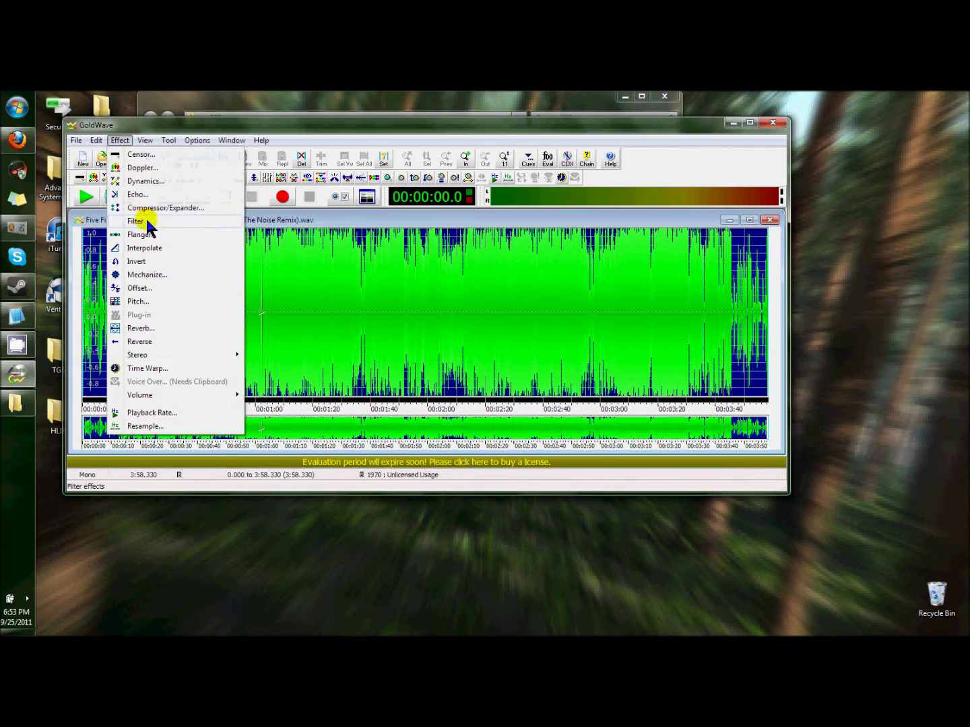
pyautogui.click(282, 246)
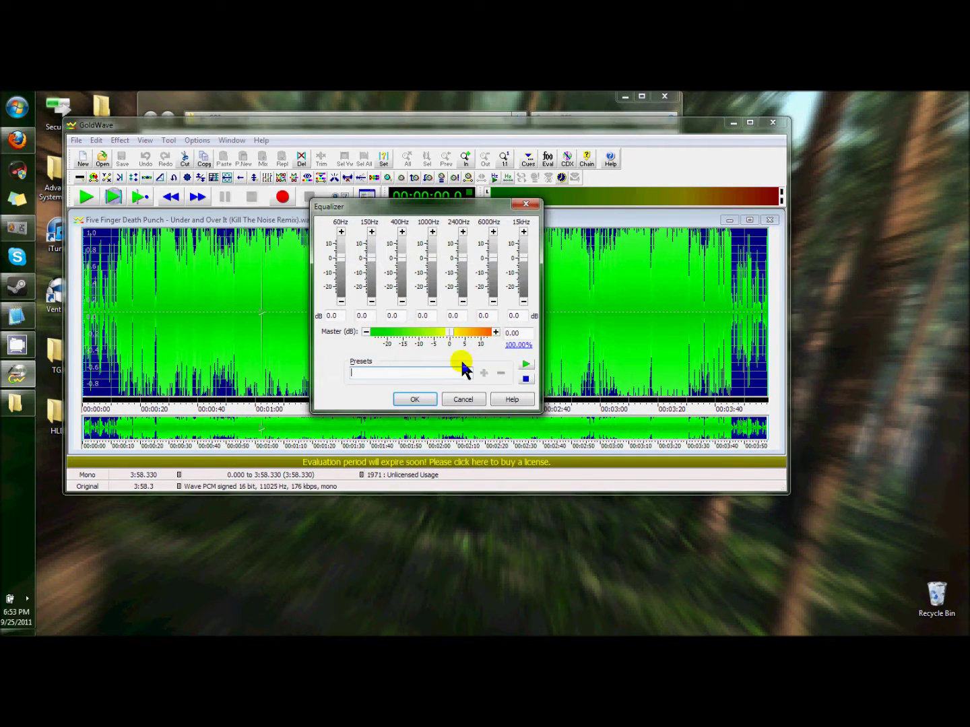
pyautogui.click(468, 371)
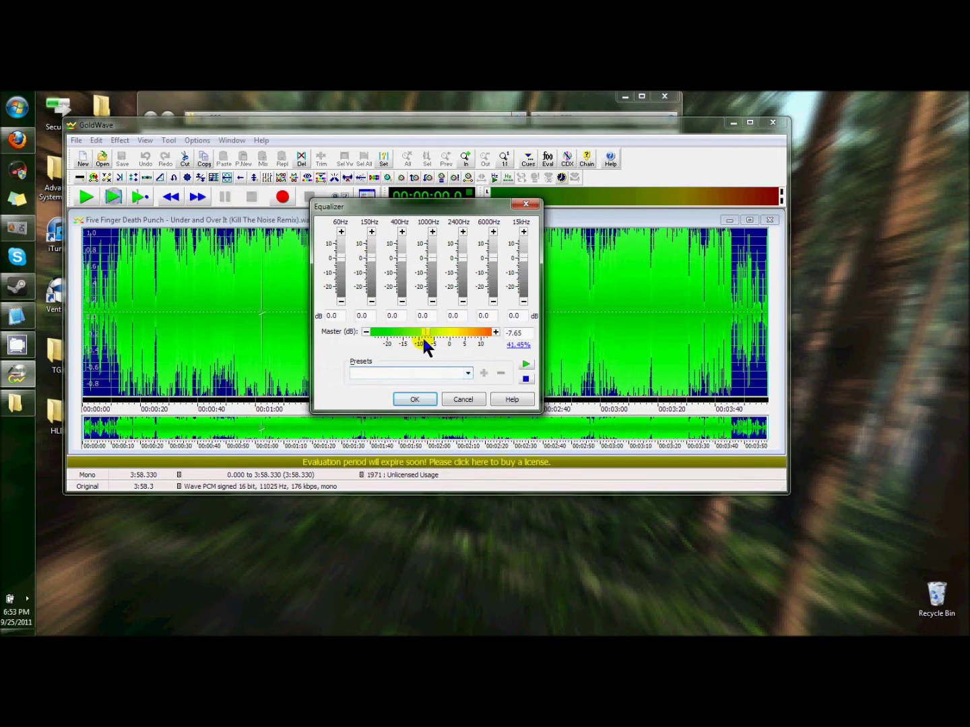
pyautogui.moveTo(450, 333); pyautogui.dragTo(405, 333)
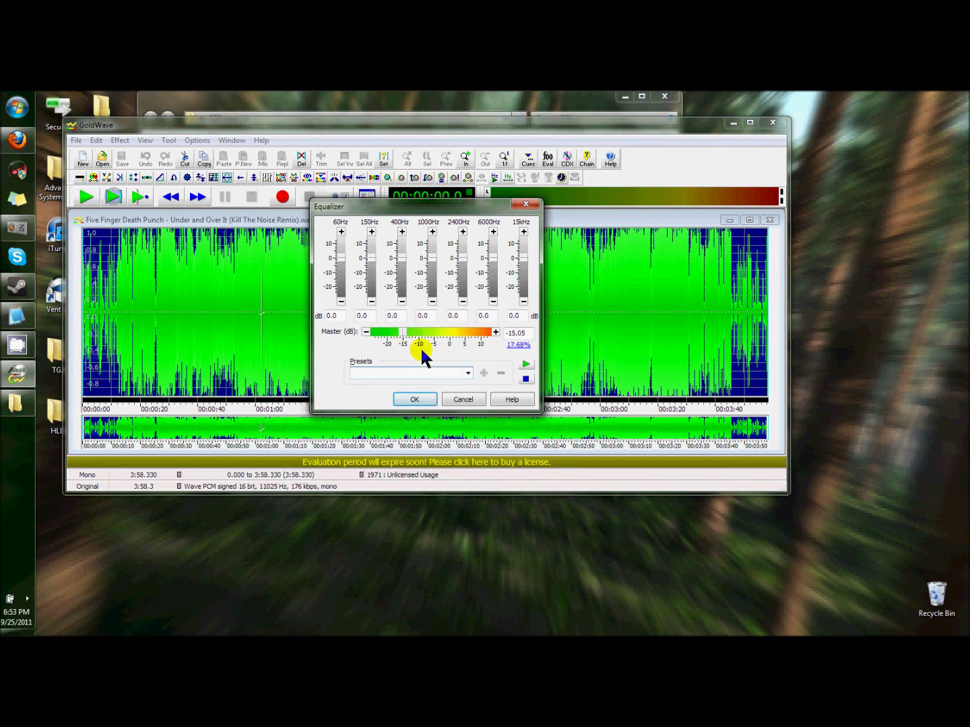
pyautogui.click(468, 372)
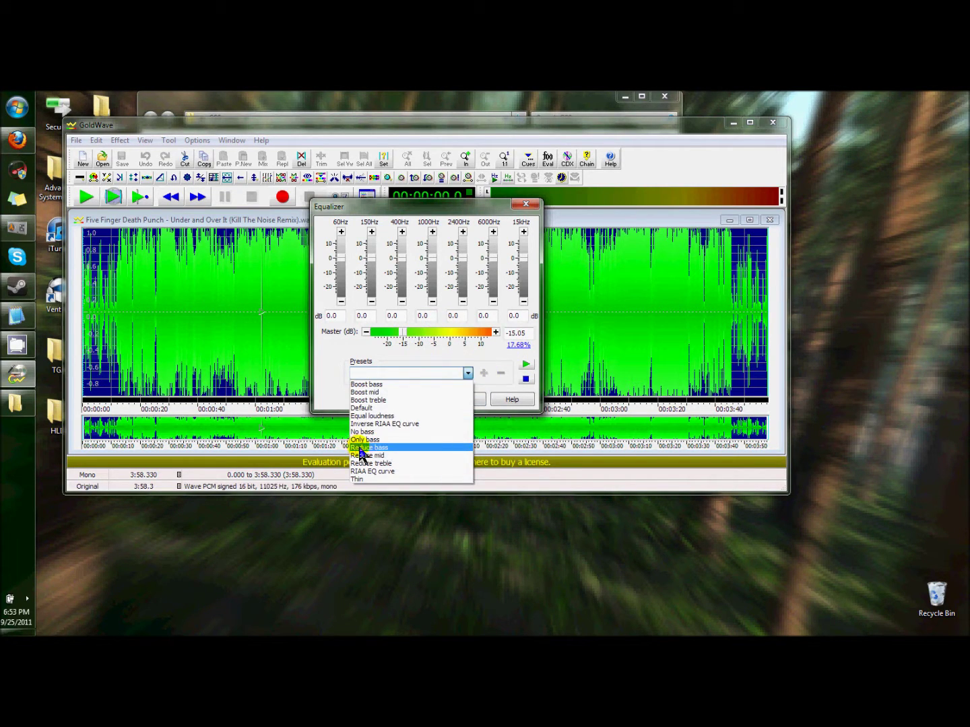
pyautogui.click(426, 446)
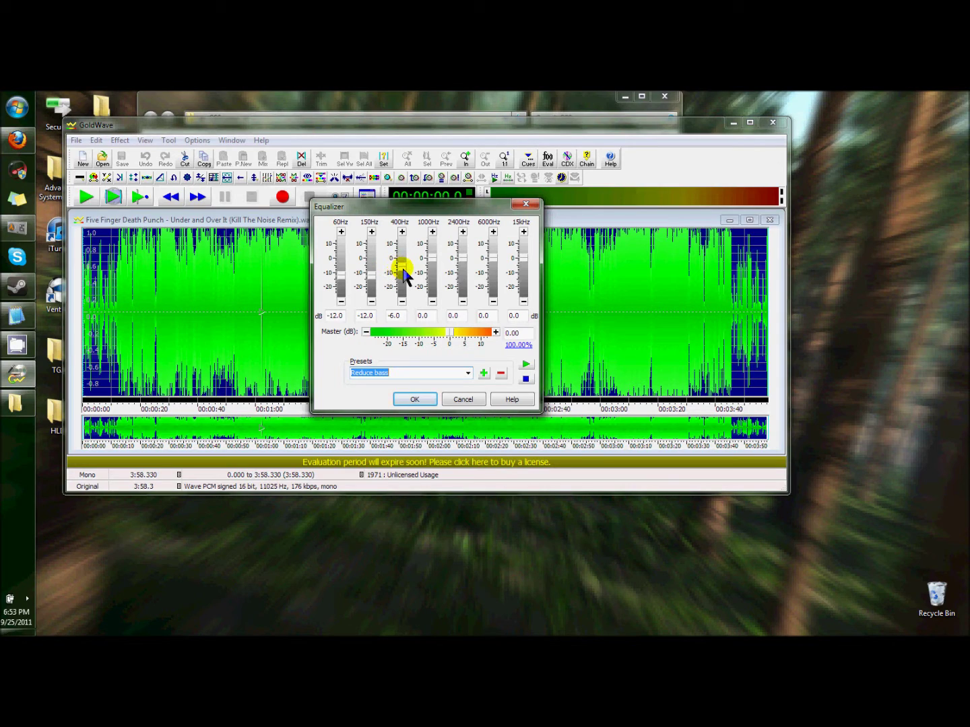
pyautogui.moveTo(403, 267)
pyautogui.mouseDown()
pyautogui.moveTo(402, 258)
pyautogui.moveTo(371, 279)
pyautogui.moveTo(341, 274)
pyautogui.mouseUp()
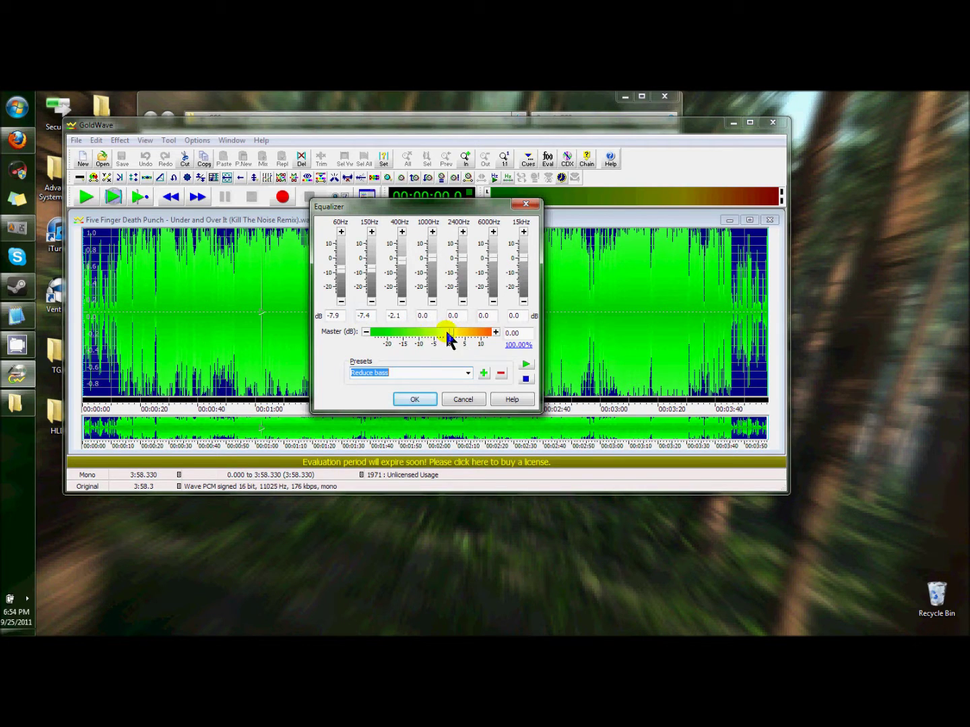
pyautogui.moveTo(450, 334); pyautogui.dragTo(404, 348)
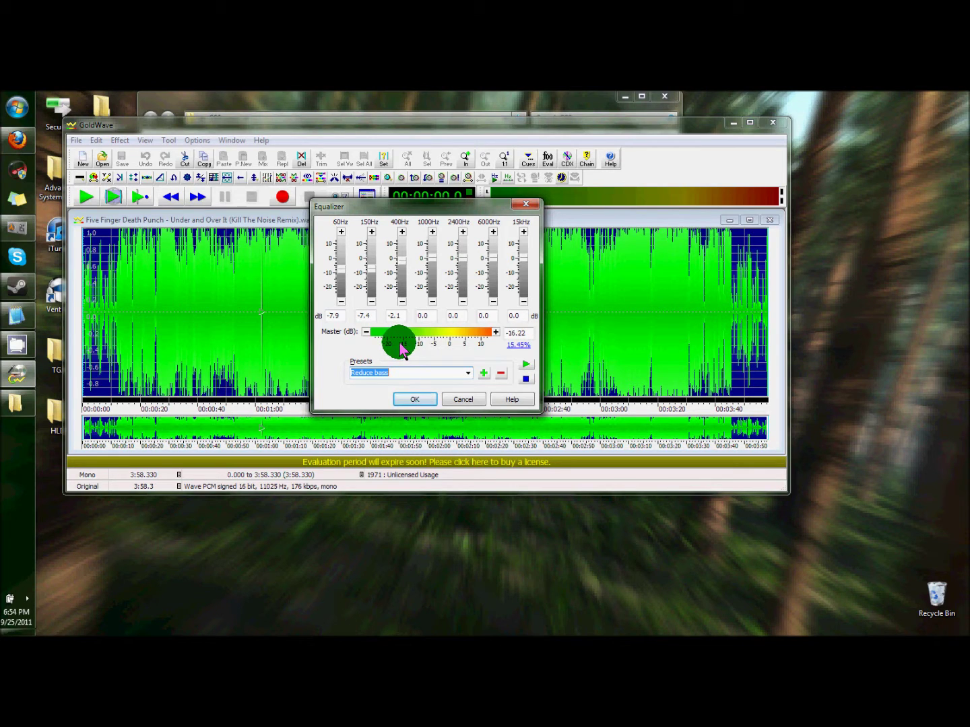
pyautogui.click(415, 399)
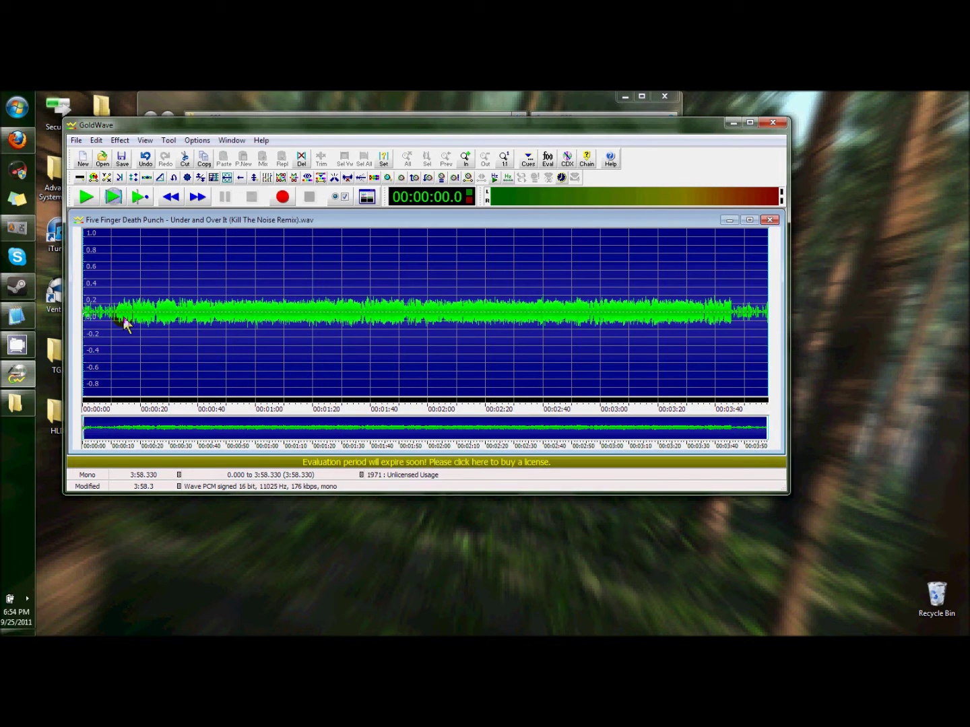
pyautogui.scroll(3, 121, 316)
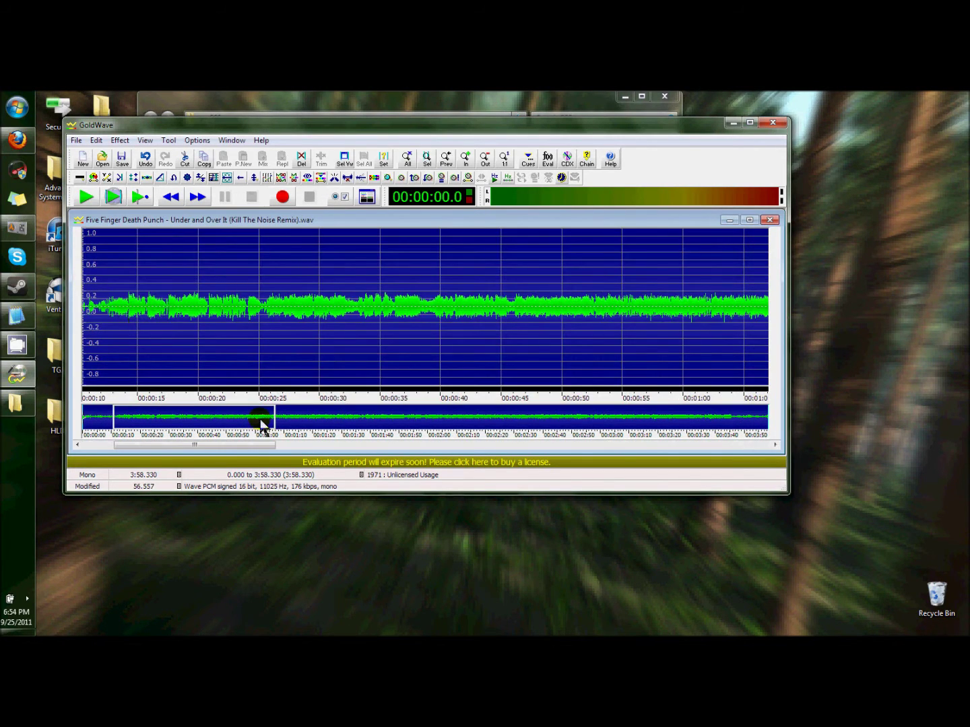
pyautogui.moveTo(227, 445); pyautogui.dragTo(176, 443)
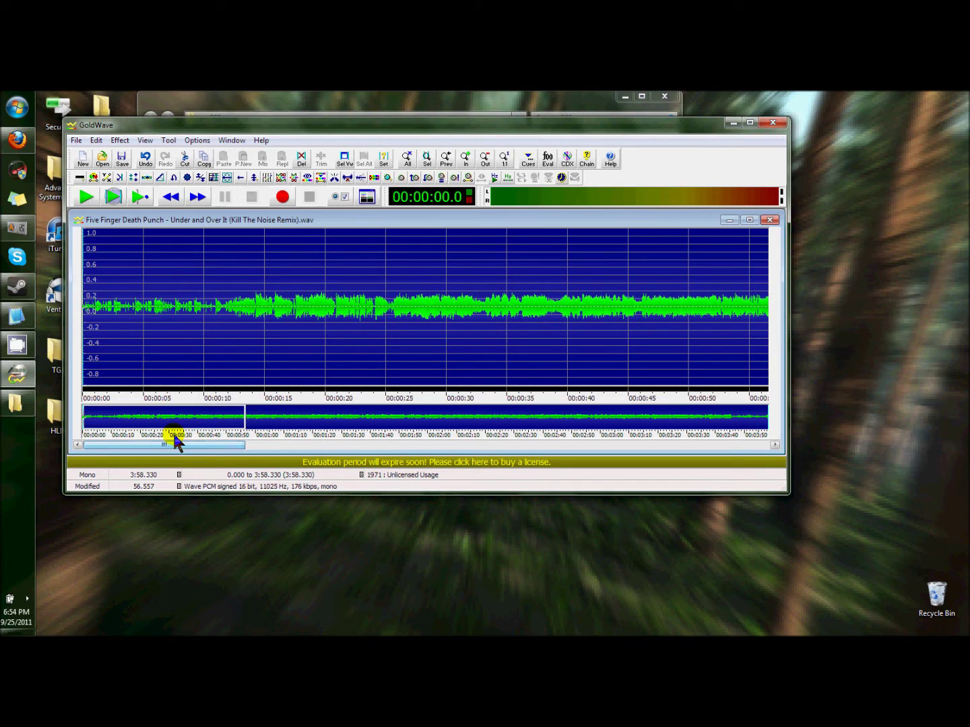
pyautogui.scroll(-2, 258, 345)
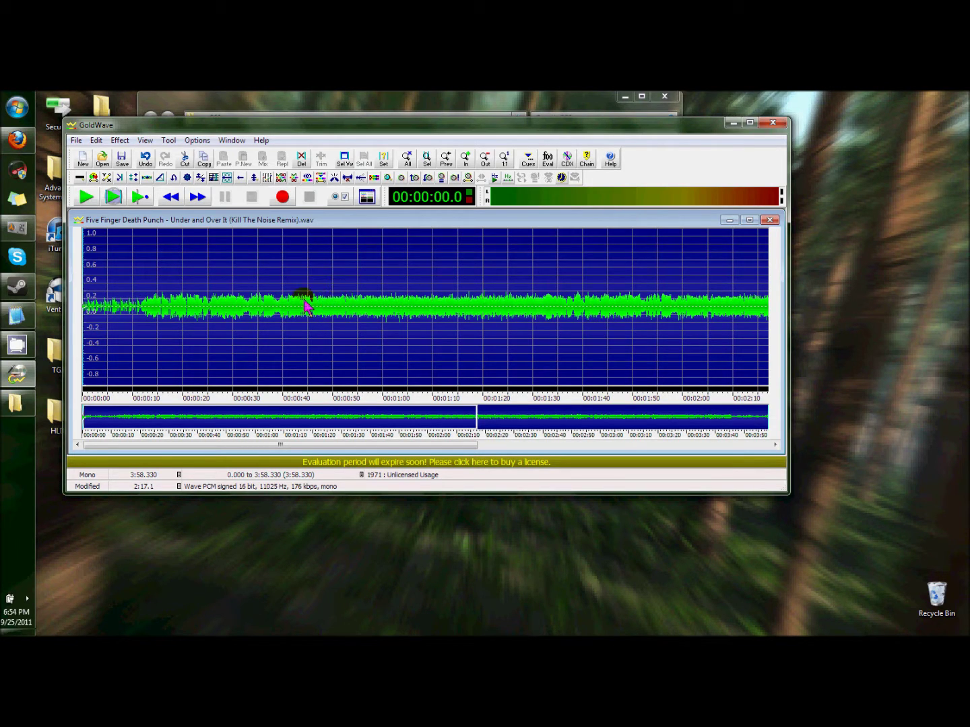
pyautogui.scroll(-1, 315, 304)
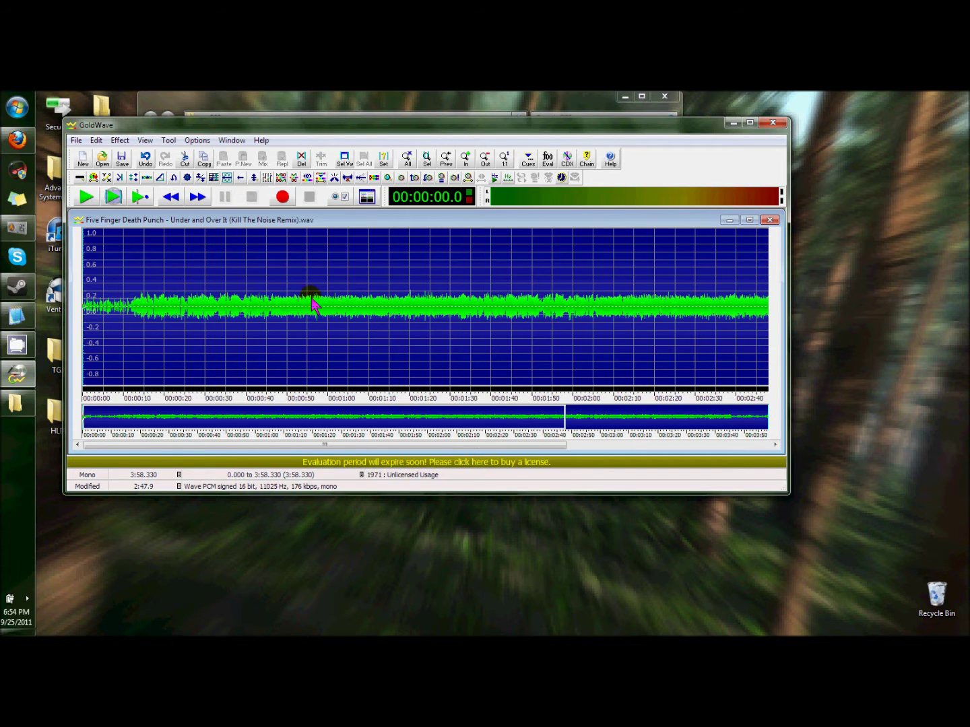
pyautogui.scroll(3, 151, 310)
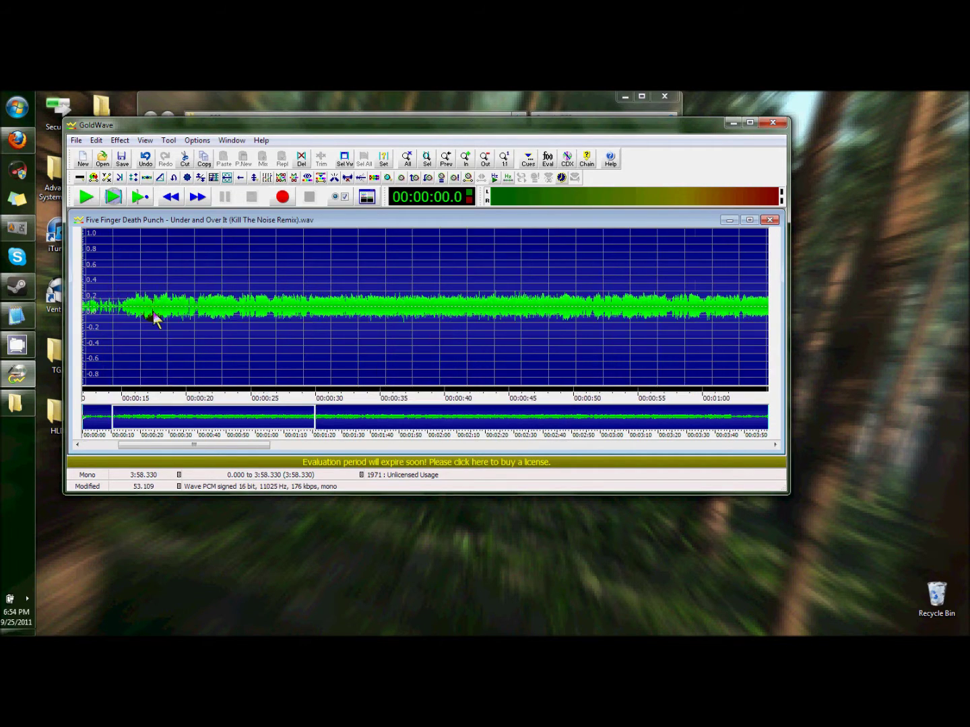
pyautogui.scroll(-3, 147, 309)
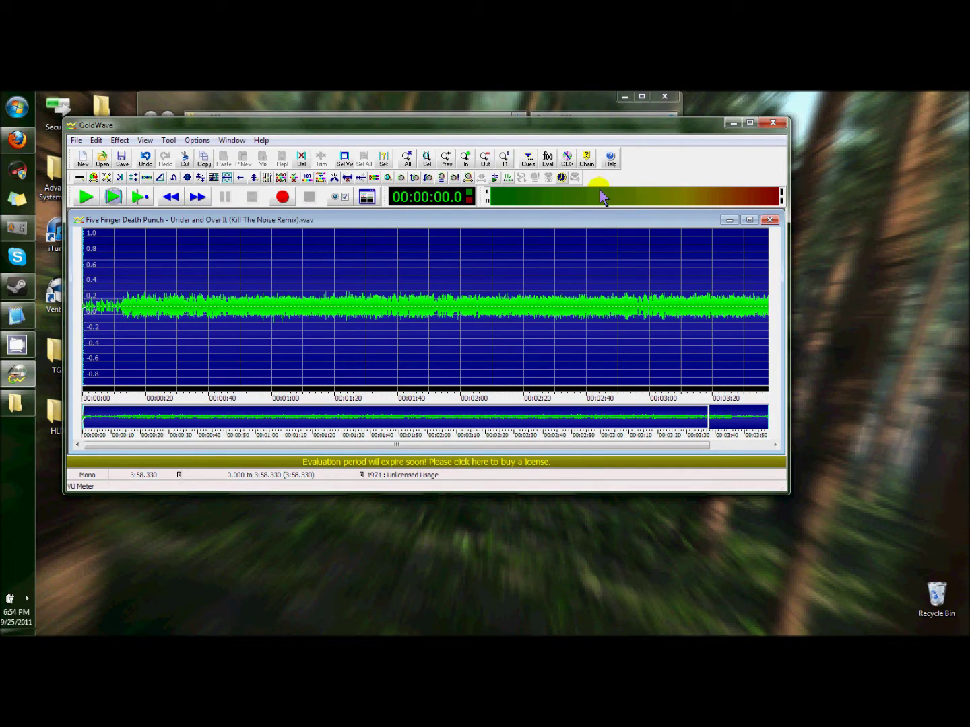
# Play the equalized song, skipping ahead to about 10 and then 18 seconds.
pyautogui.click(111, 196)
pyautogui.click(117, 401)
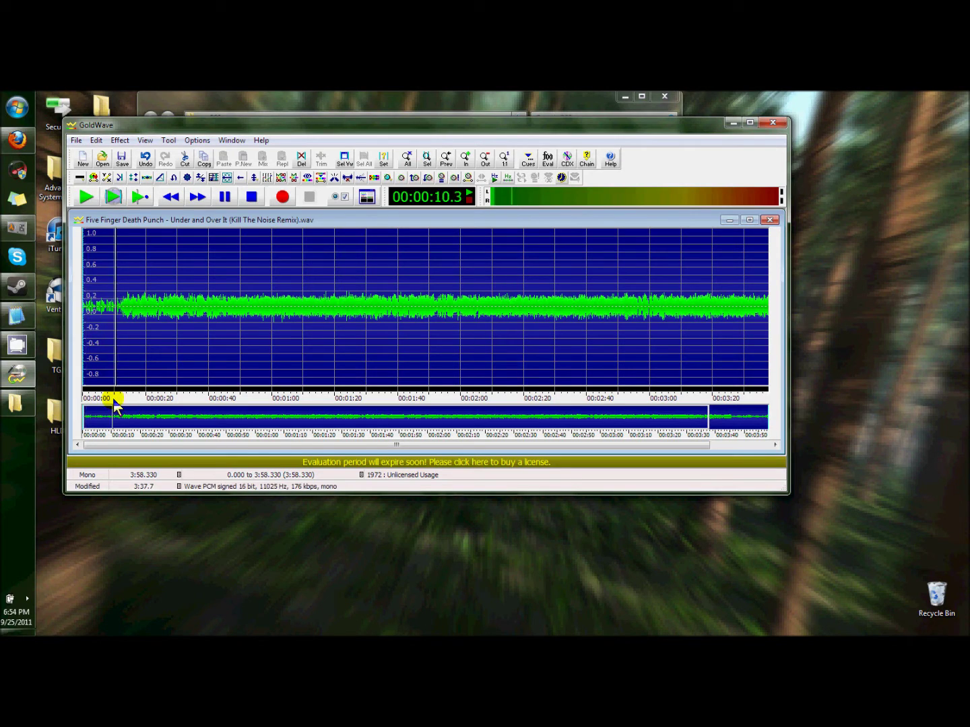
pyautogui.click(138, 400)
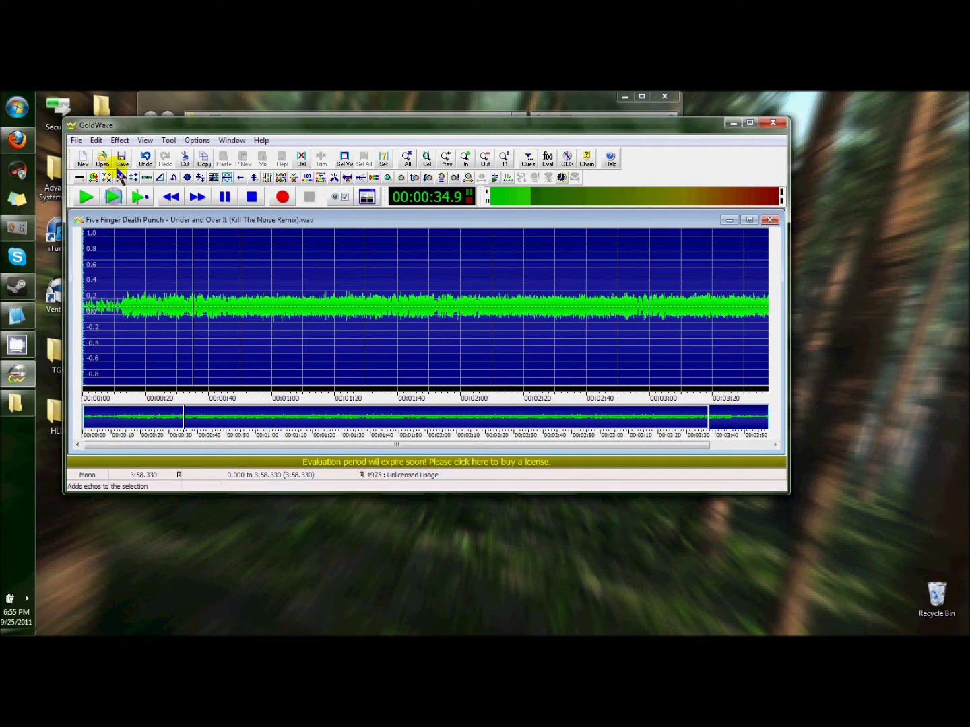
# Apply the Equalizer again with the master level lowered to about -2.6 dB.
pyautogui.click(96, 141)
pyautogui.moveTo(119, 141)
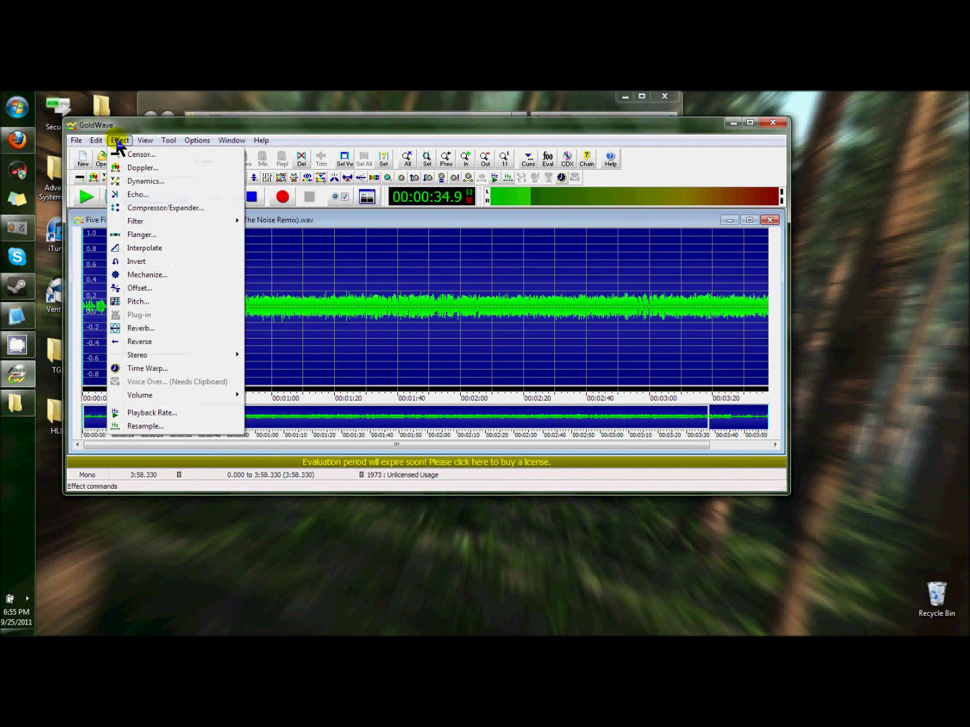
pyautogui.moveTo(135, 221)
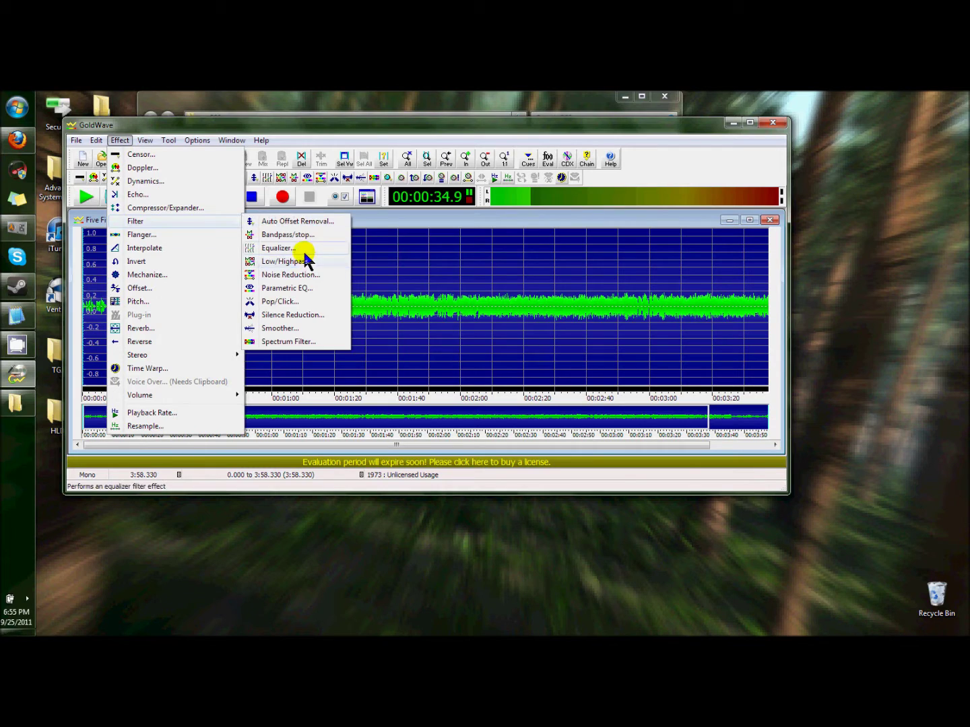
pyautogui.click(288, 250)
pyautogui.moveTo(453, 333); pyautogui.dragTo(443, 333)
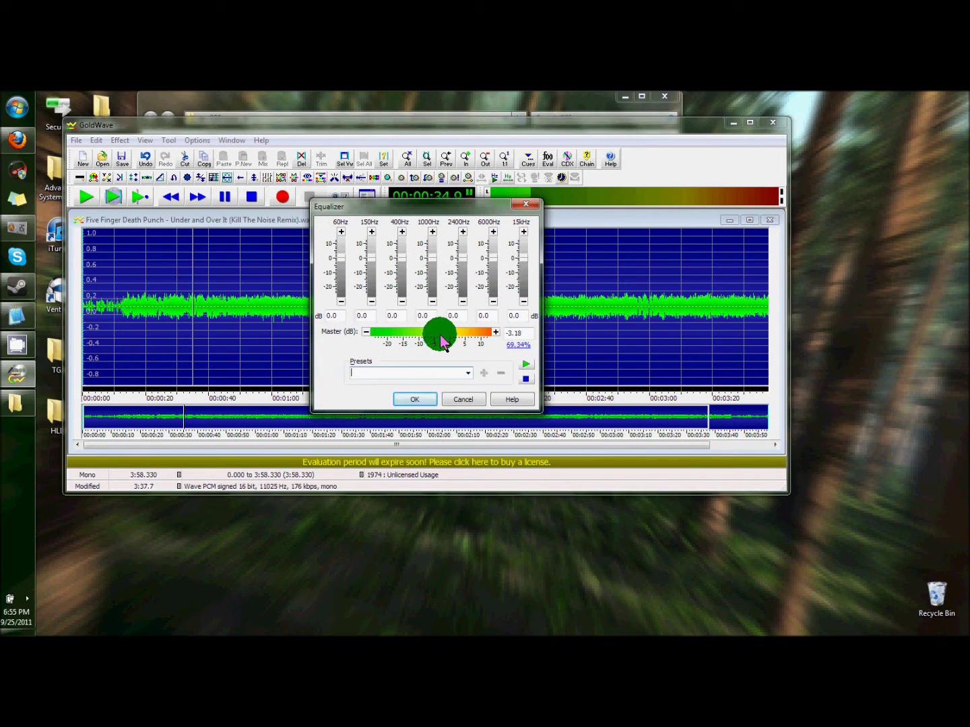
pyautogui.click(415, 399)
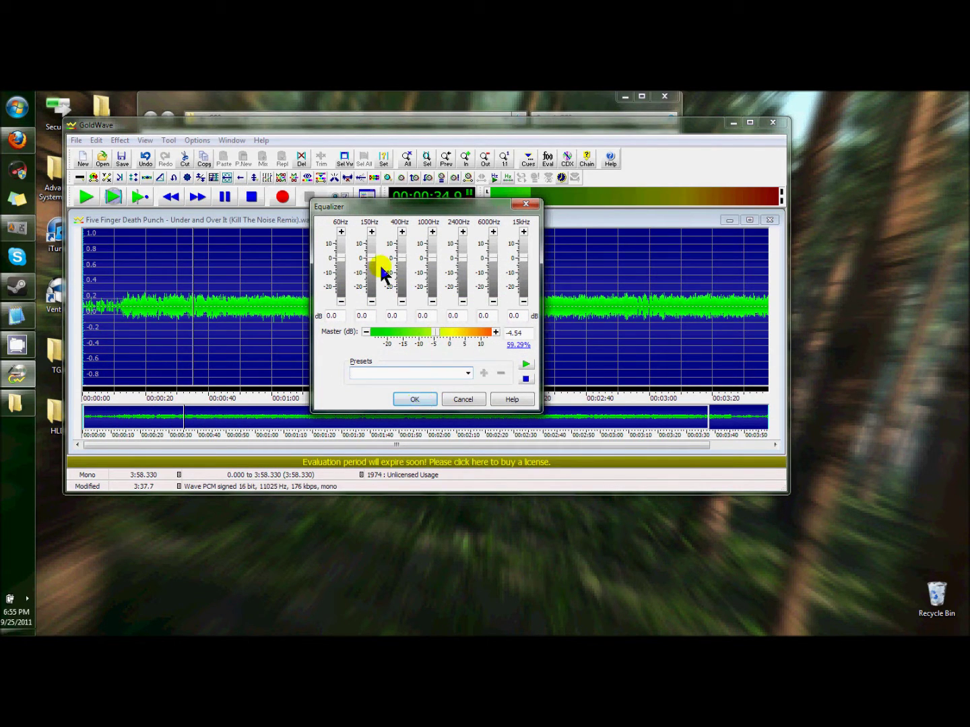
pyautogui.click(446, 339)
pyautogui.click(416, 399)
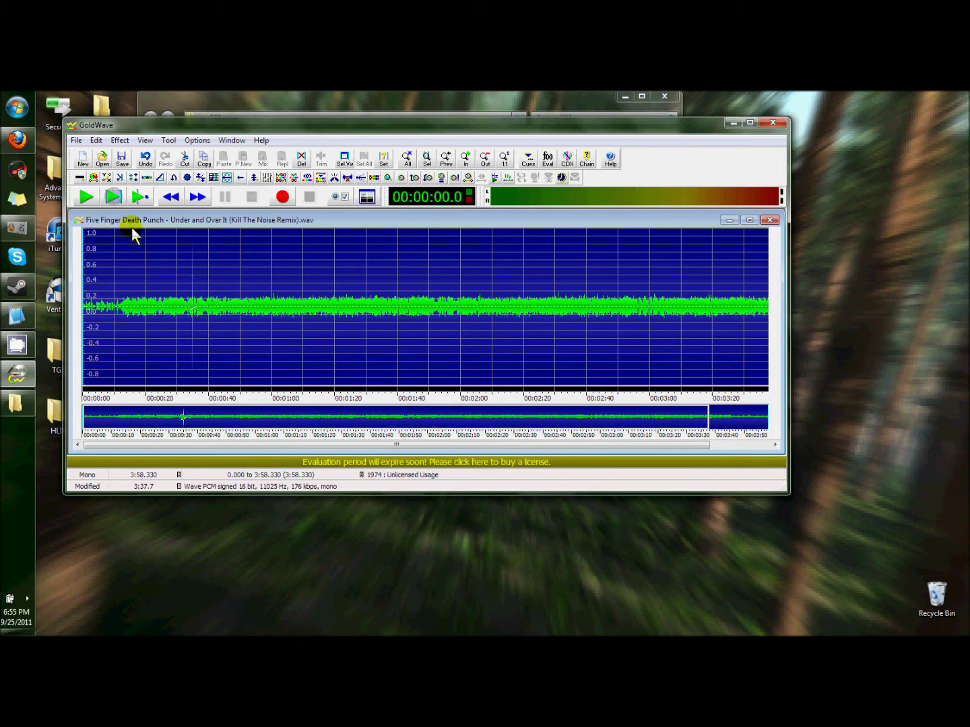
pyautogui.scroll(2, 149, 316)
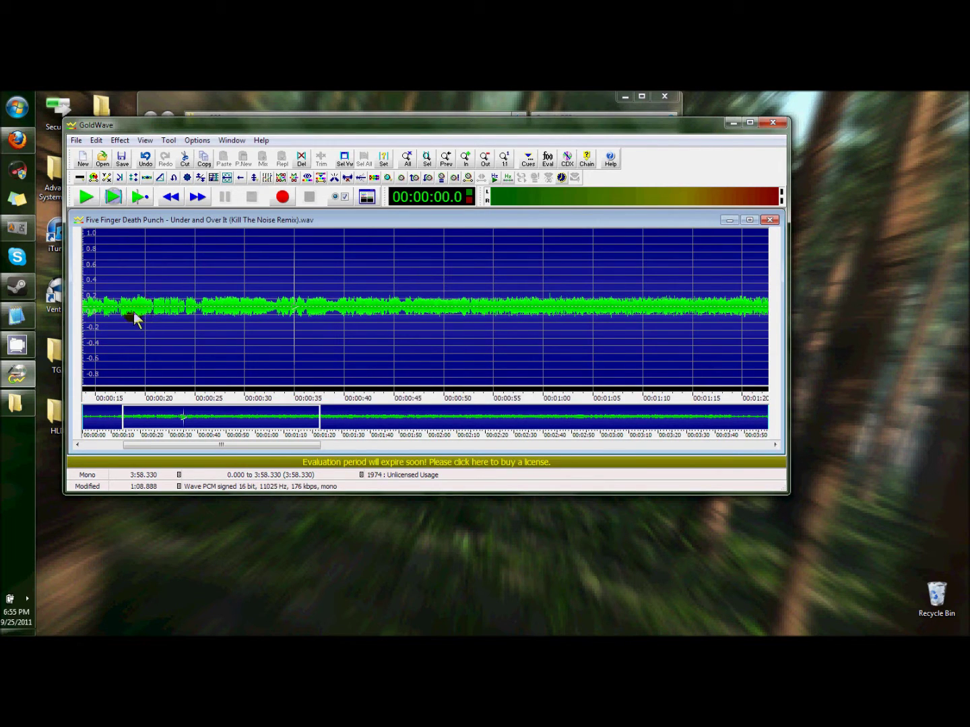
pyautogui.scroll(1, 134, 312)
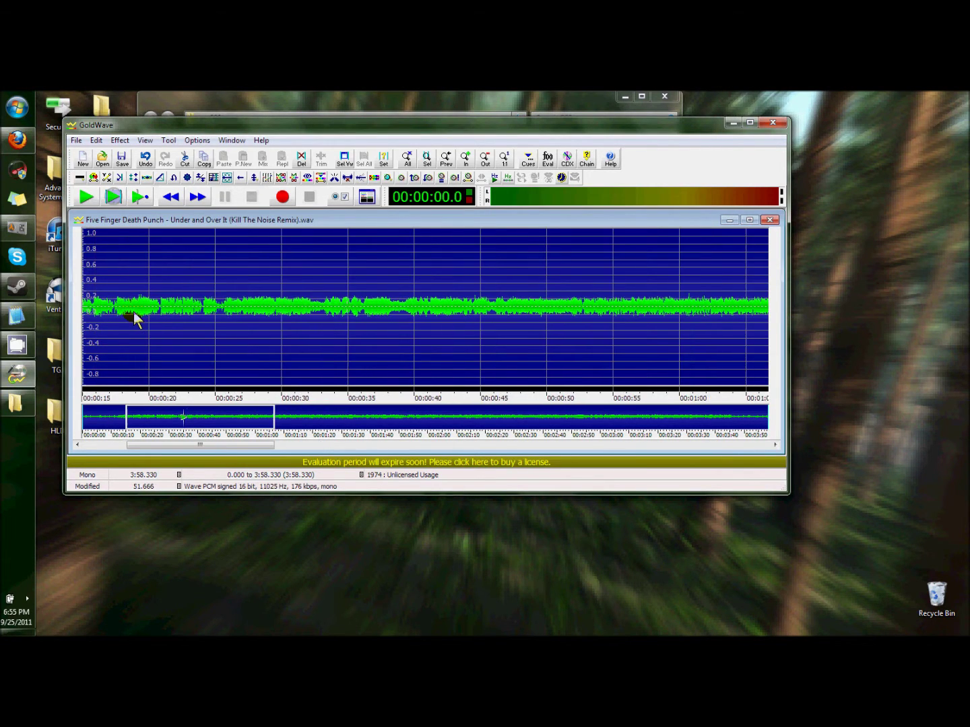
# Play the song past the evaluation reminder, jump to about 0:20, and show the whole waveform.
pyautogui.click(114, 199)
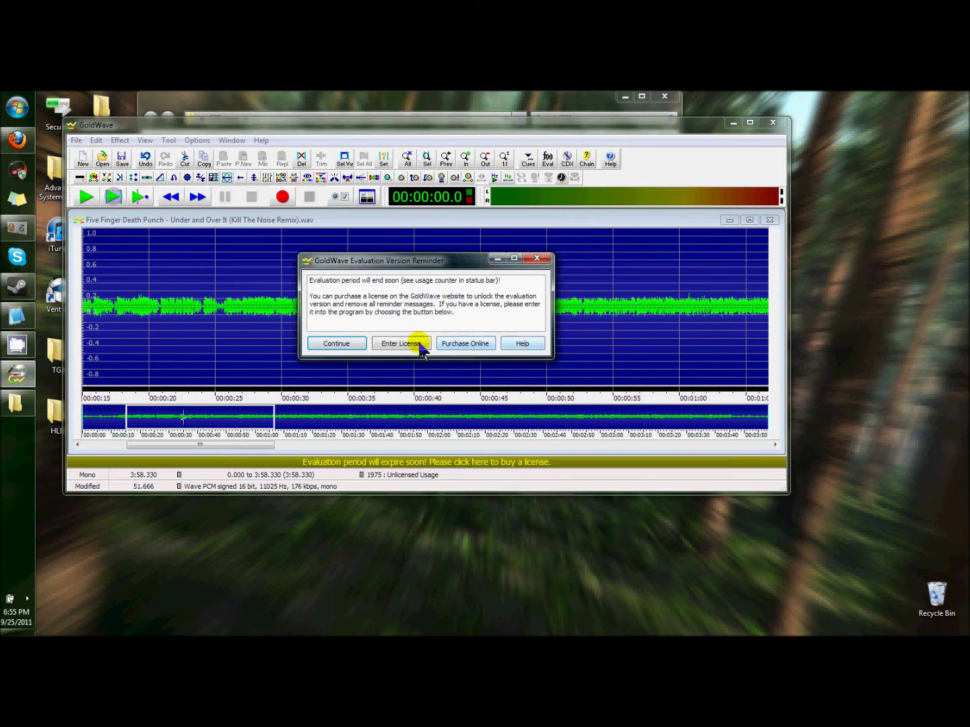
pyautogui.click(337, 344)
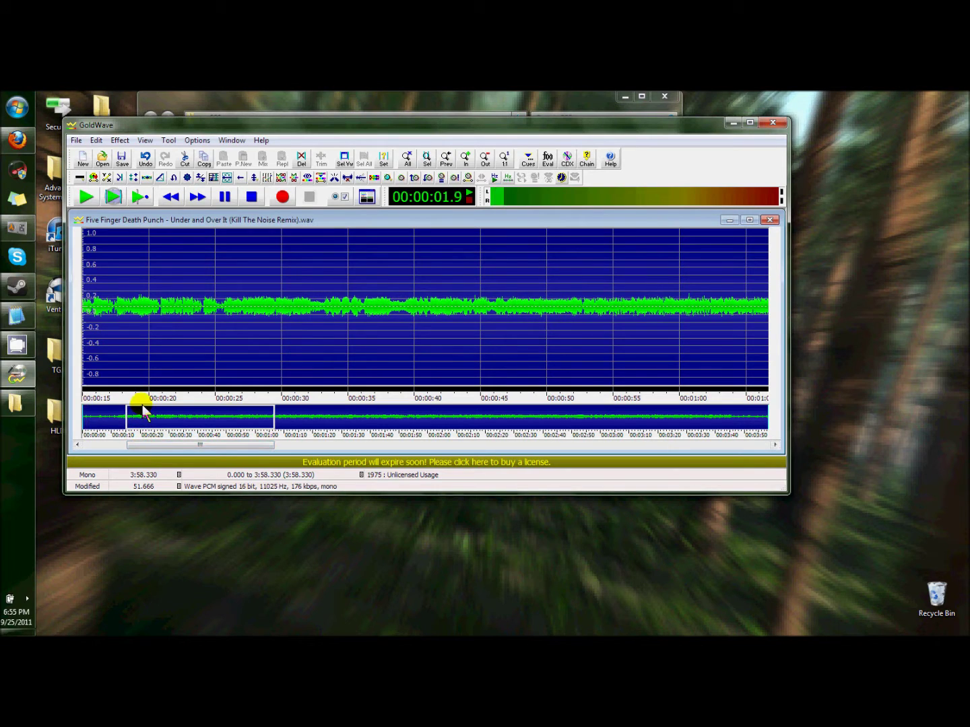
pyautogui.click(144, 400)
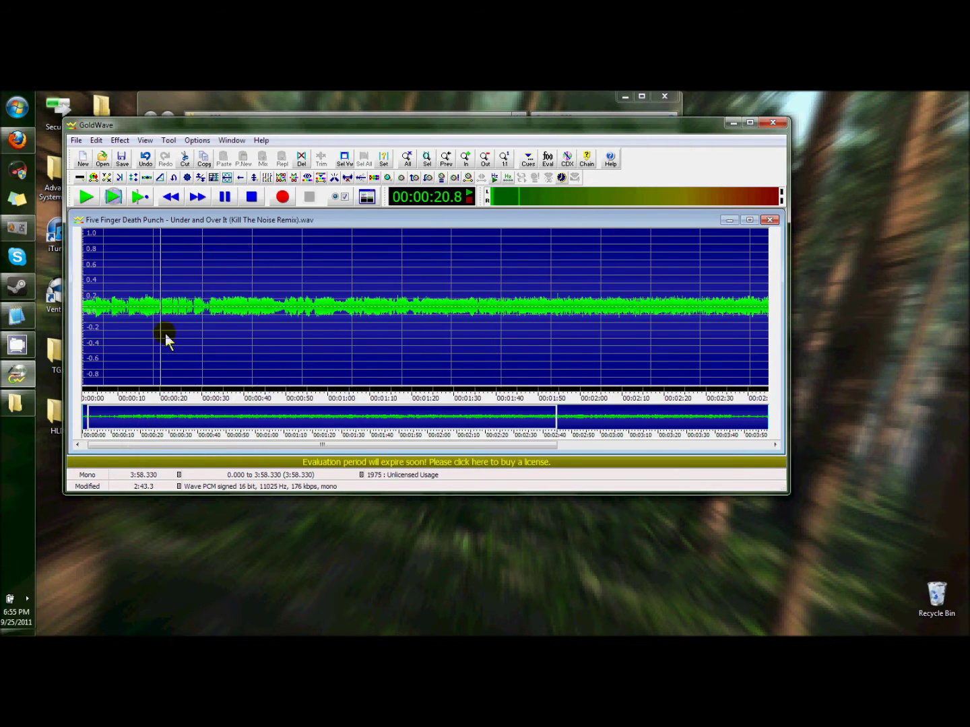
pyautogui.hotkey('ctrl', 'f')
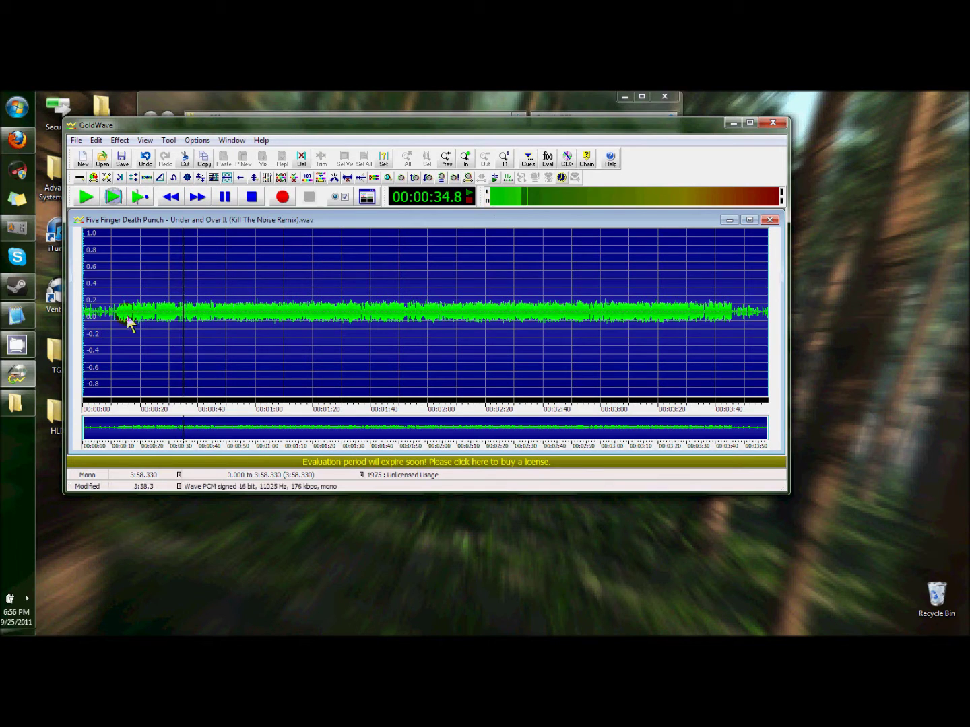
# Jump playback to about 53 seconds and zoom into the first minute and a quarter.
pyautogui.click(76, 140)
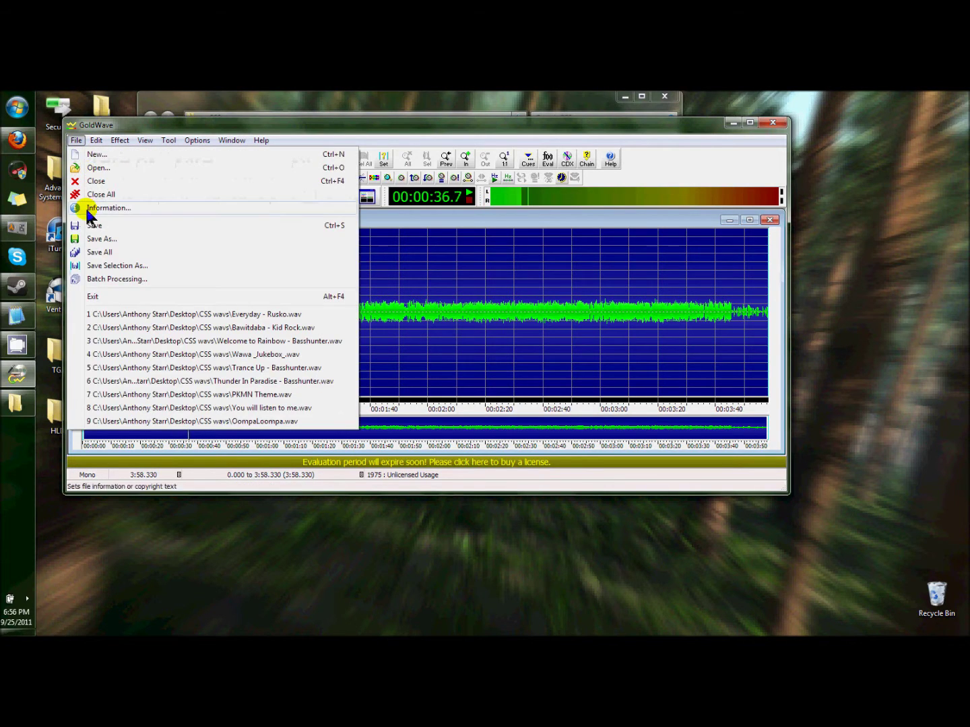
pyautogui.press('Escape')
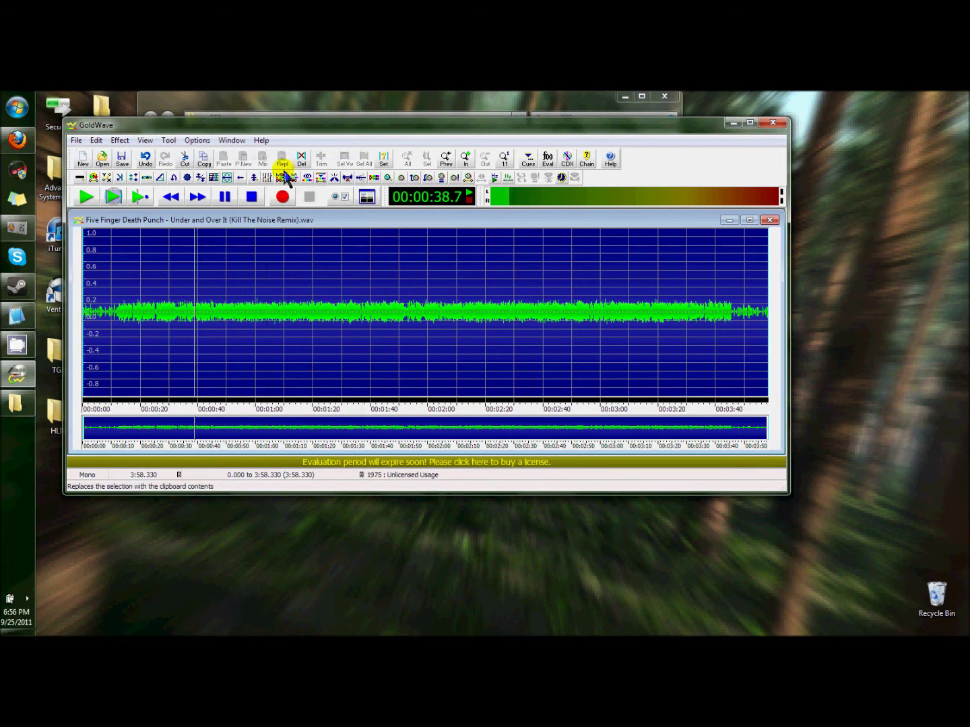
pyautogui.click(231, 410)
pyautogui.scroll(3, 196, 319)
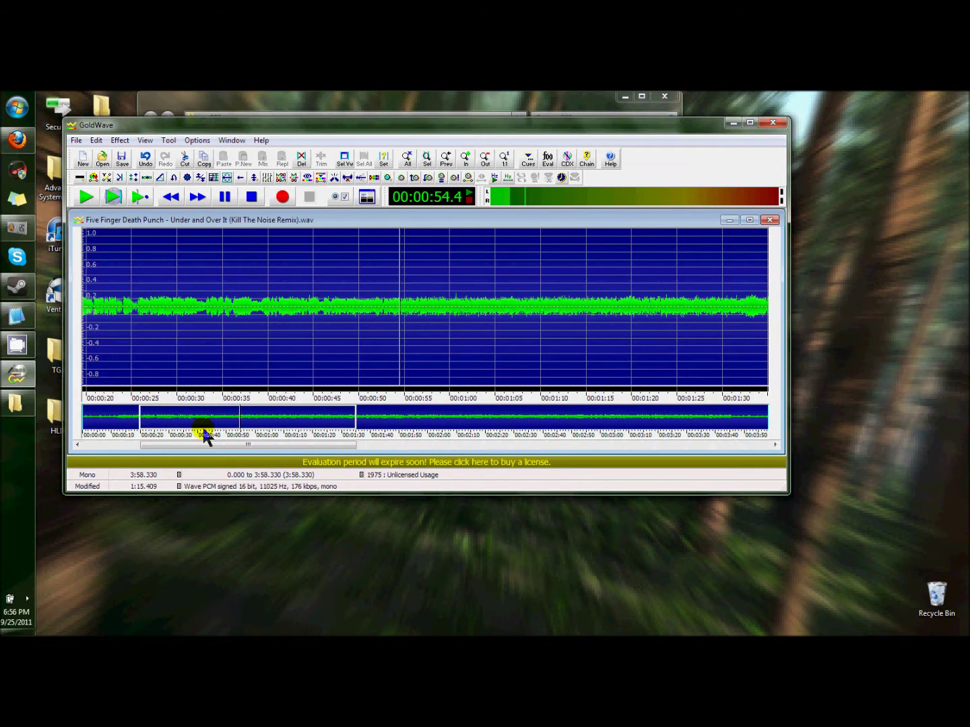
pyautogui.moveTo(201, 445); pyautogui.dragTo(143, 443)
# Audition from near the start through 27, 30 and 48 seconds, returning to 53 s.
pyautogui.click(130, 401)
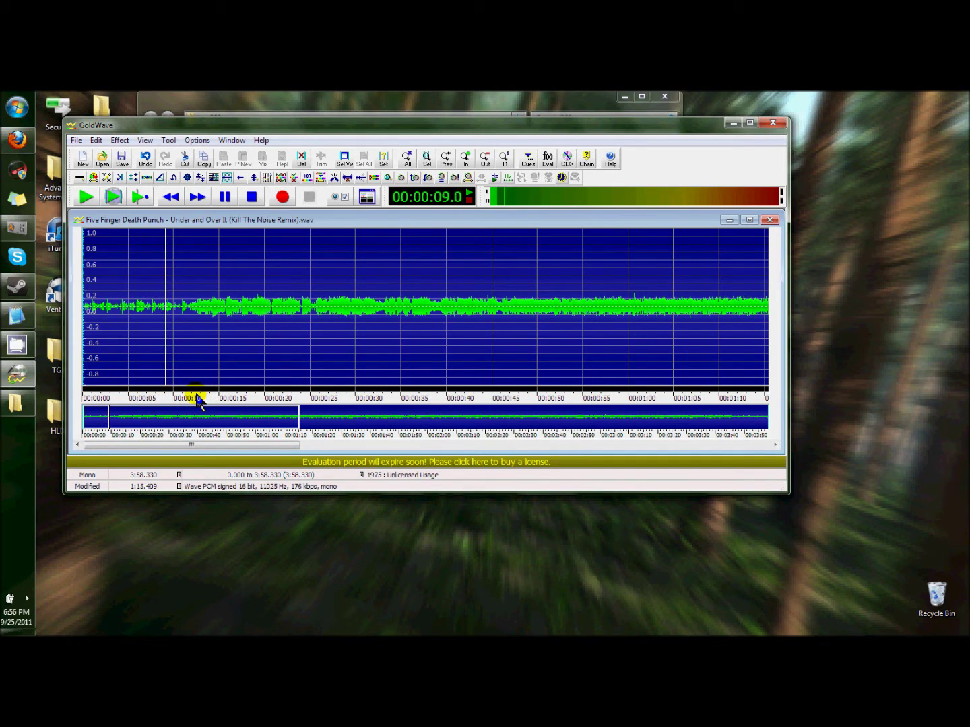
pyautogui.scroll(-1, 261, 390)
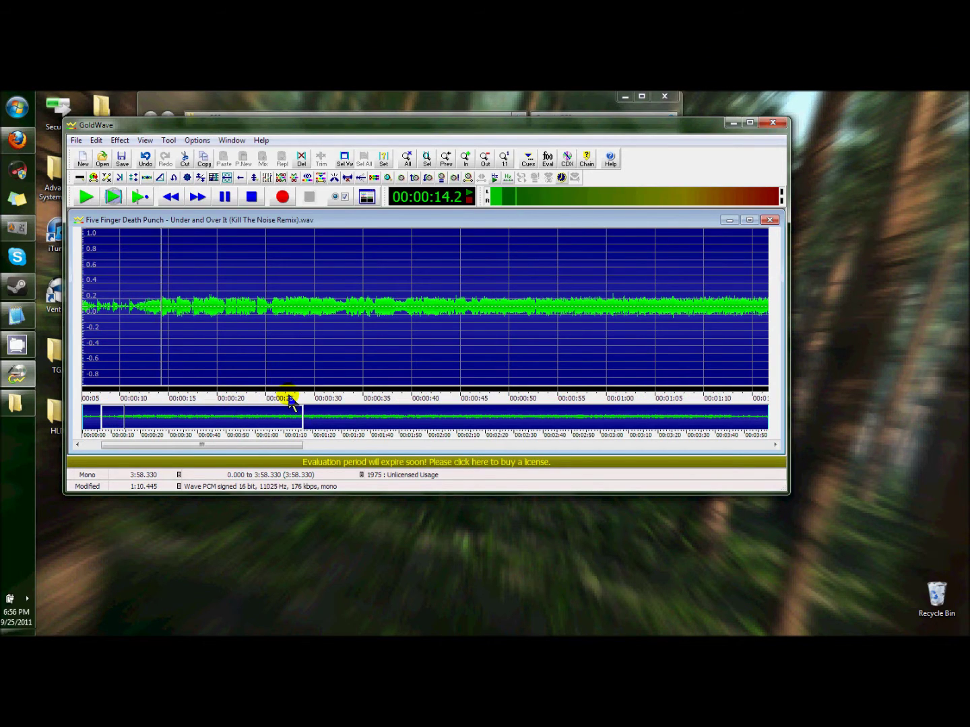
pyautogui.click(288, 395)
pyautogui.click(332, 397)
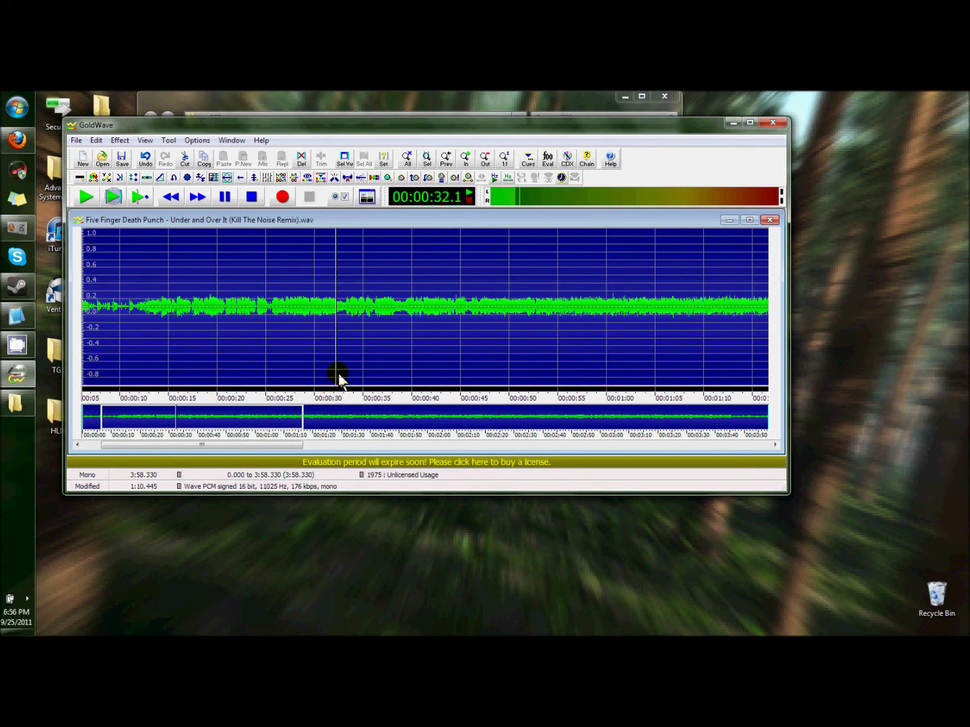
pyautogui.scroll(5, 341, 364)
pyautogui.click(288, 324)
pyautogui.scroll(-3, 303, 413)
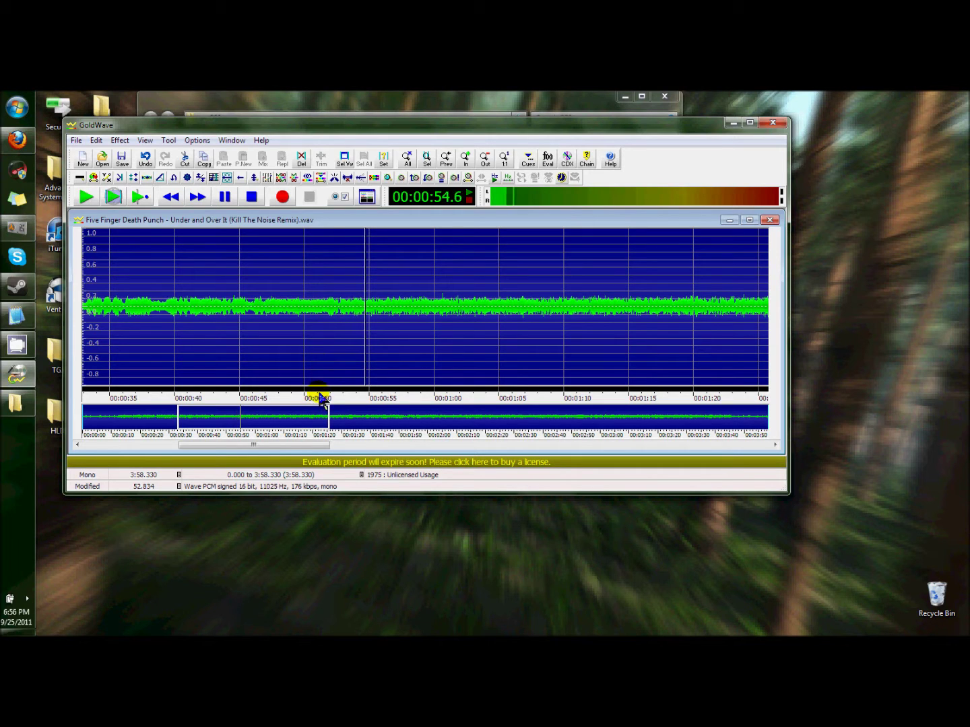
pyautogui.scroll(1, 318, 326)
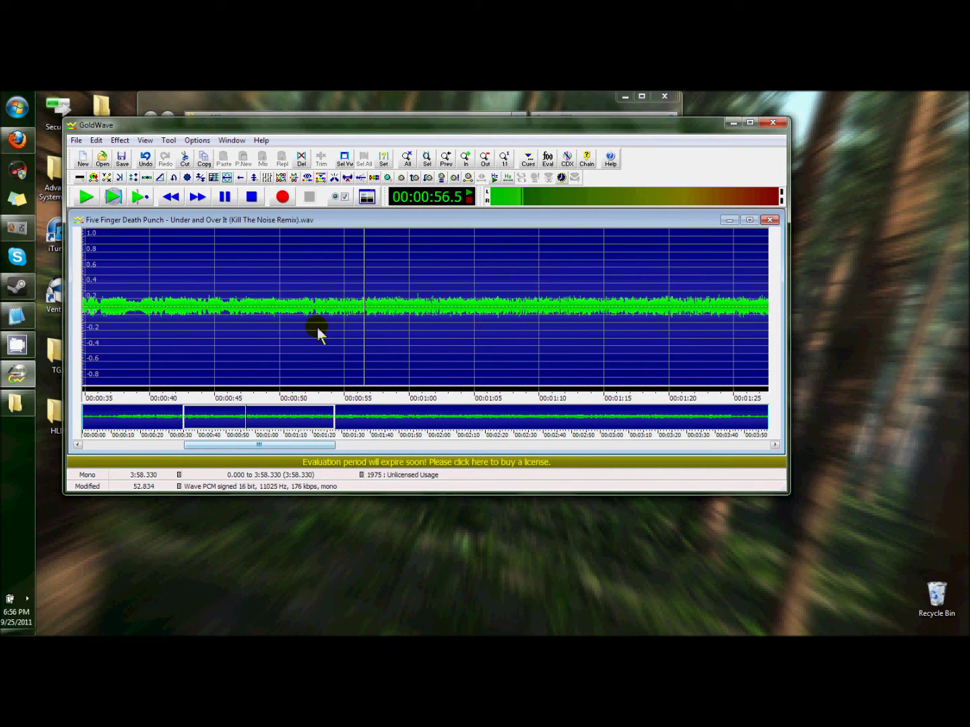
pyautogui.scroll(2, 307, 326)
pyautogui.click(342, 399)
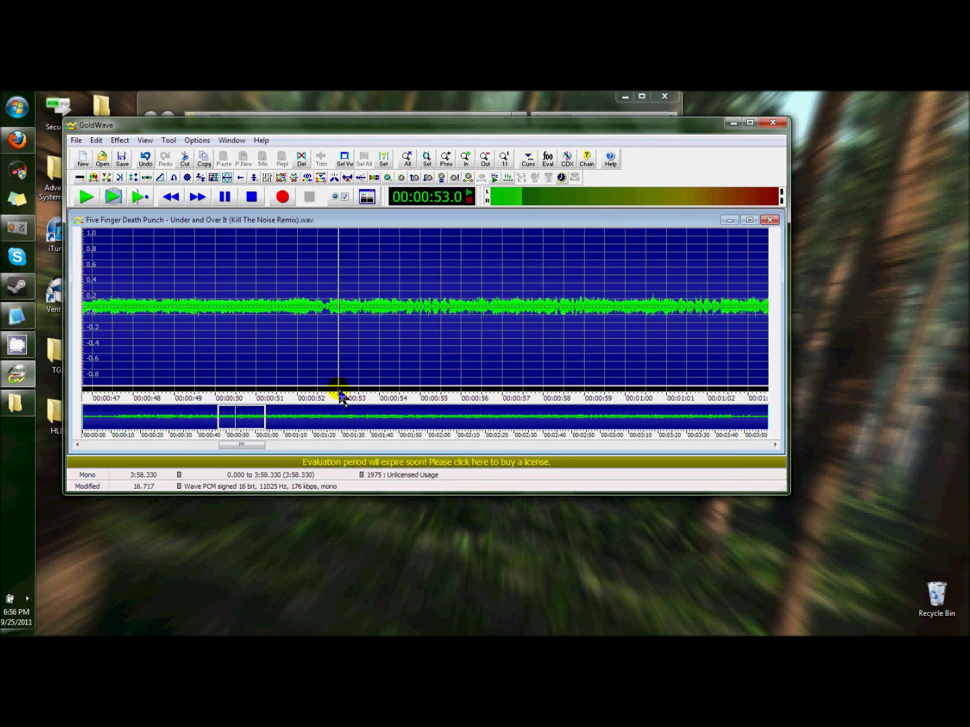
pyautogui.scroll(2, 360, 306)
# Set the start marker at the drop, adjust it to about 53.6 seconds, and replay from there.
pyautogui.rightClick(372, 314)
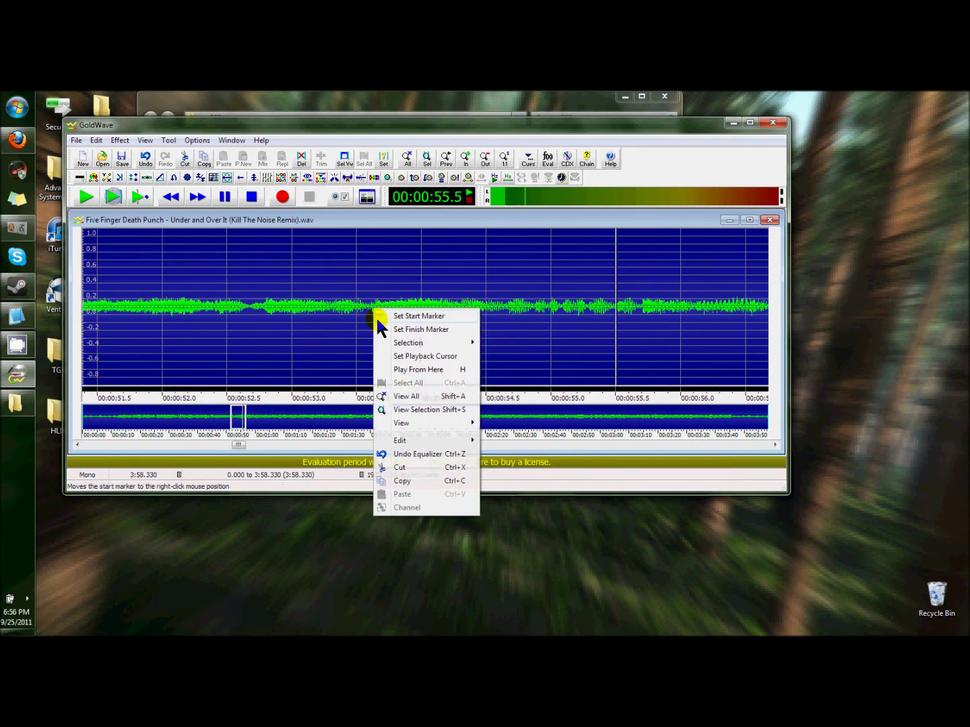
pyautogui.click(417, 316)
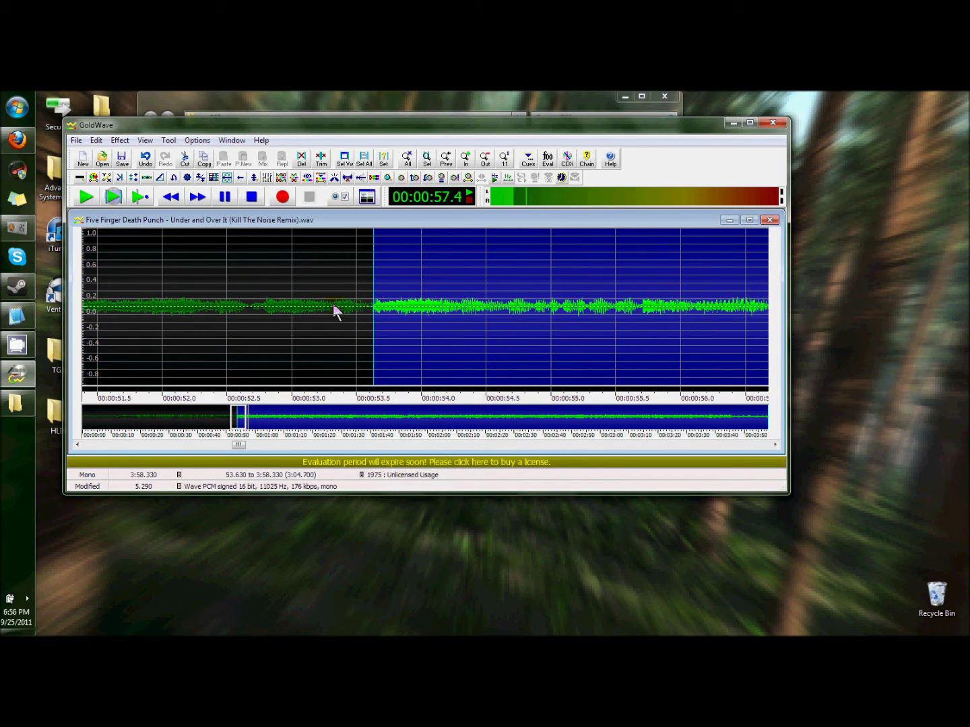
pyautogui.rightClick(337, 313)
pyautogui.click(355, 309)
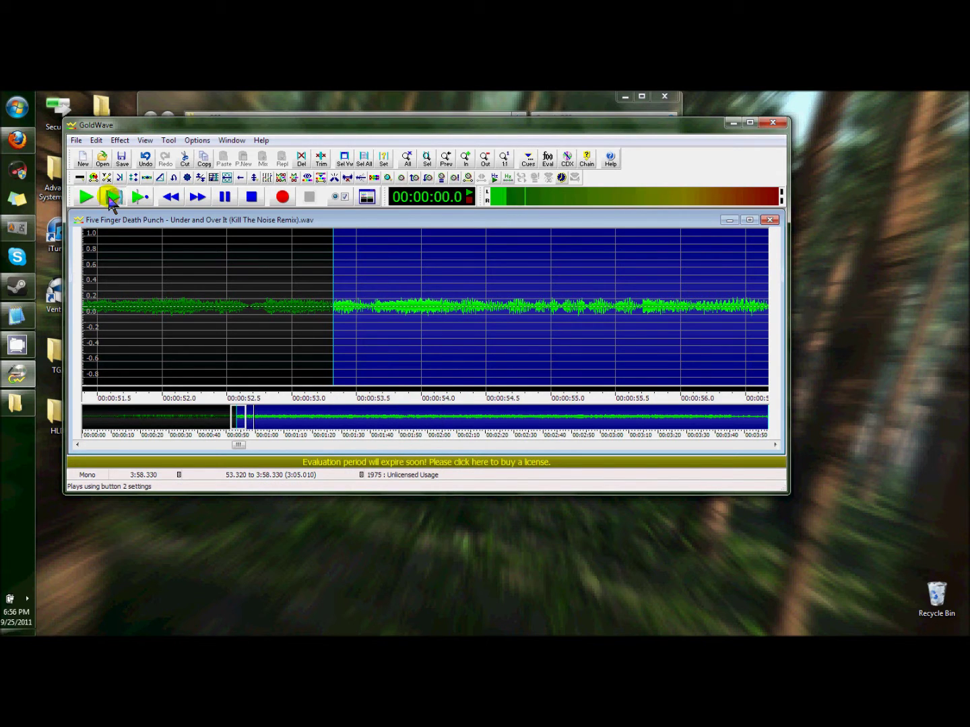
pyautogui.click(113, 198)
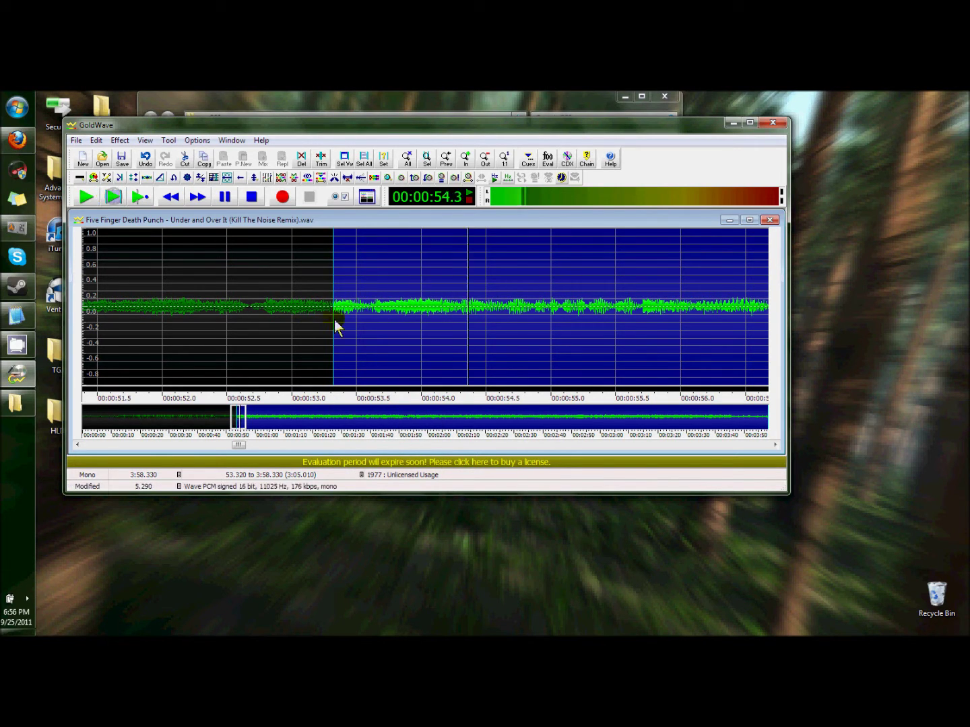
pyautogui.click(372, 343)
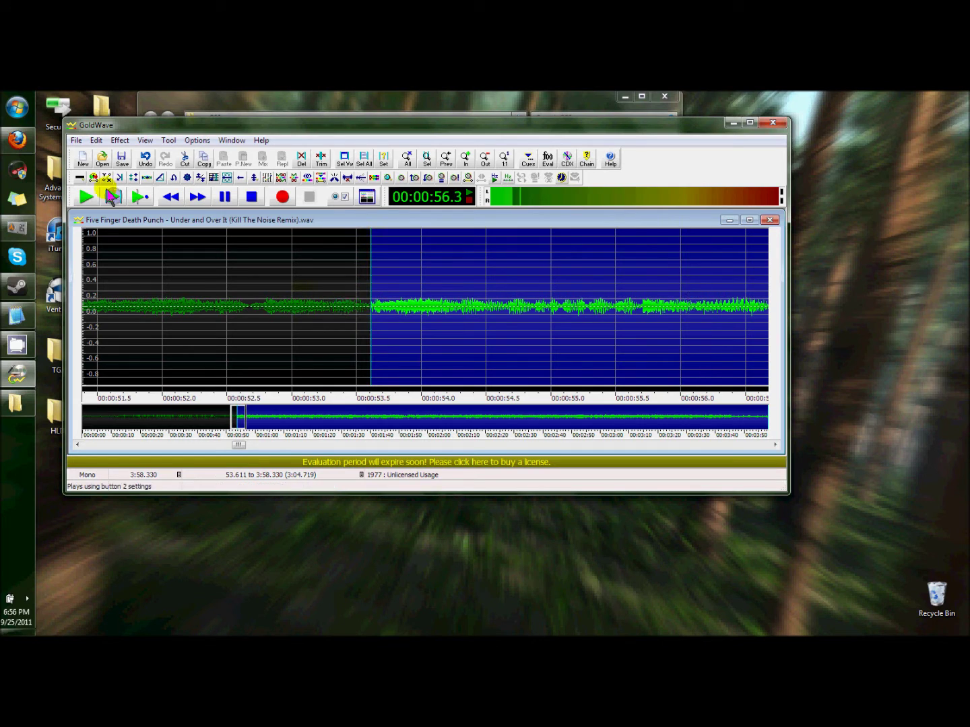
pyautogui.click(112, 199)
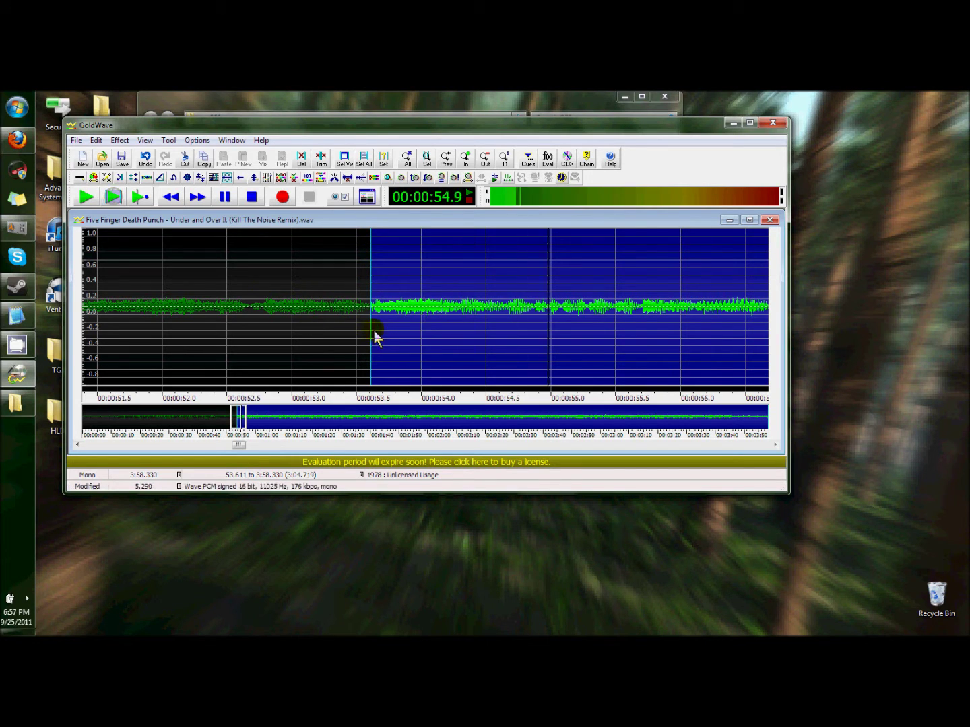
pyautogui.scroll(-3, 379, 330)
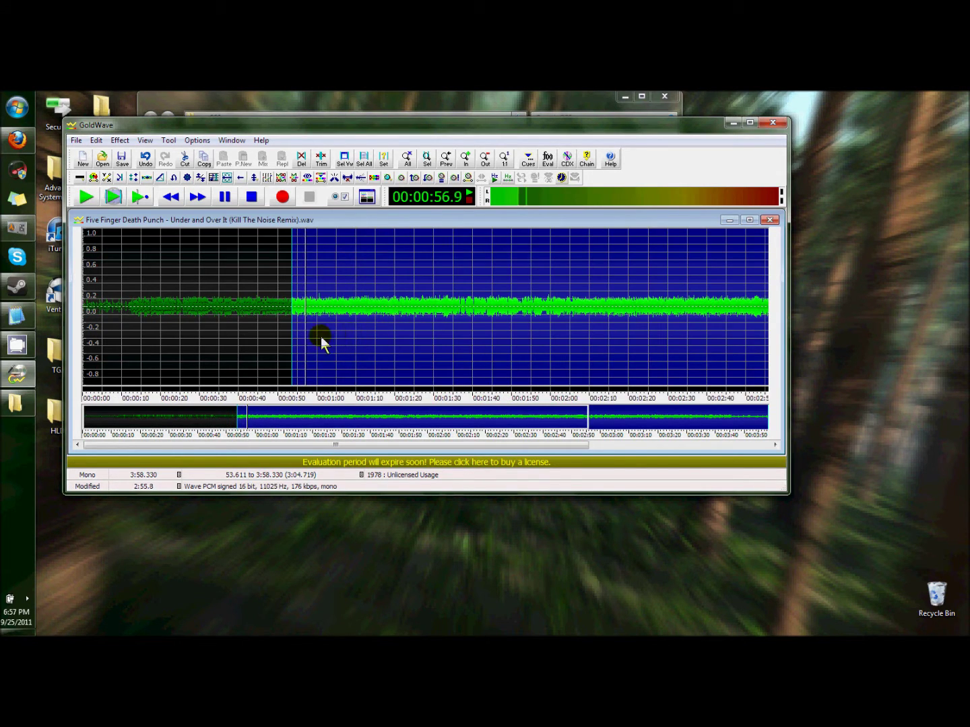
pyautogui.scroll(3, 312, 326)
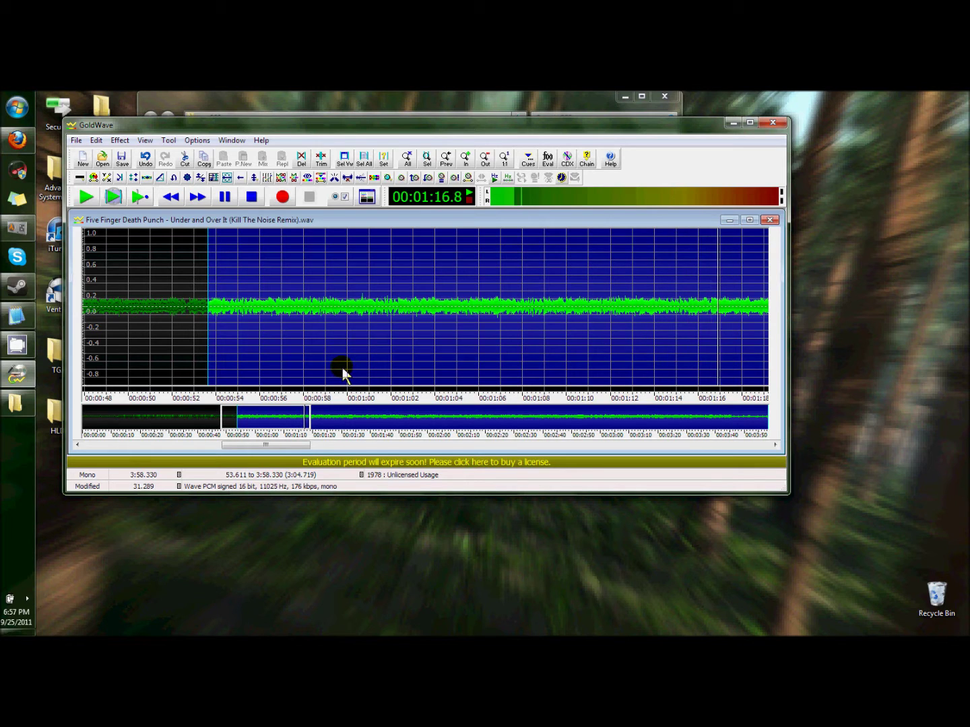
pyautogui.scroll(-2, 340, 375)
pyautogui.scroll(-2, 324, 386)
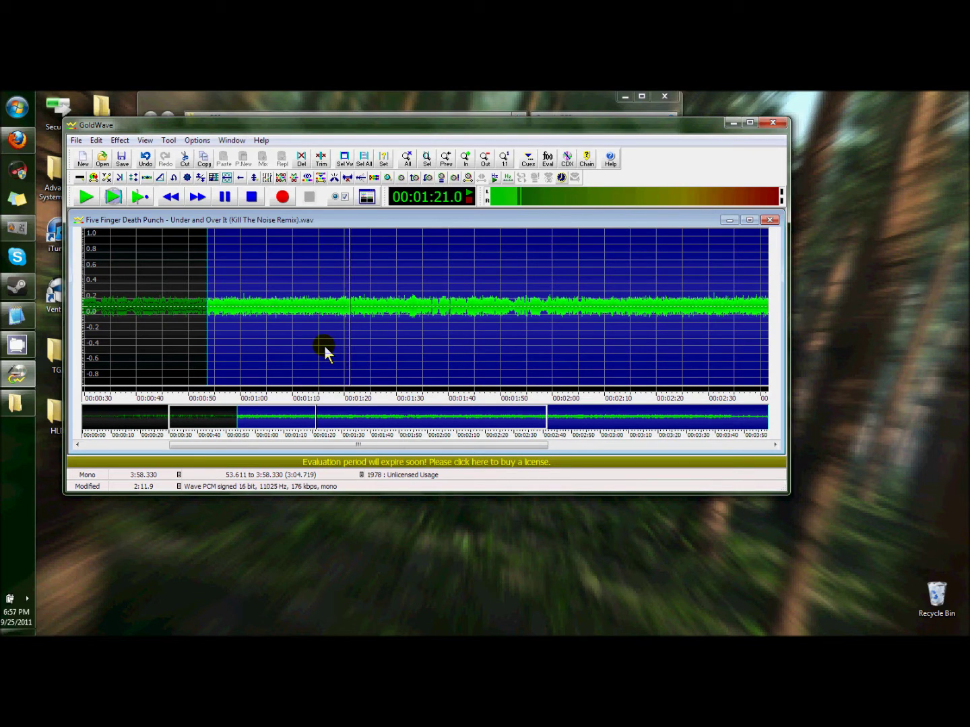
# Set the finish marker at about 1:18.8 and save the selection as DROP.wav in CSS wavs.
pyautogui.rightClick(338, 314)
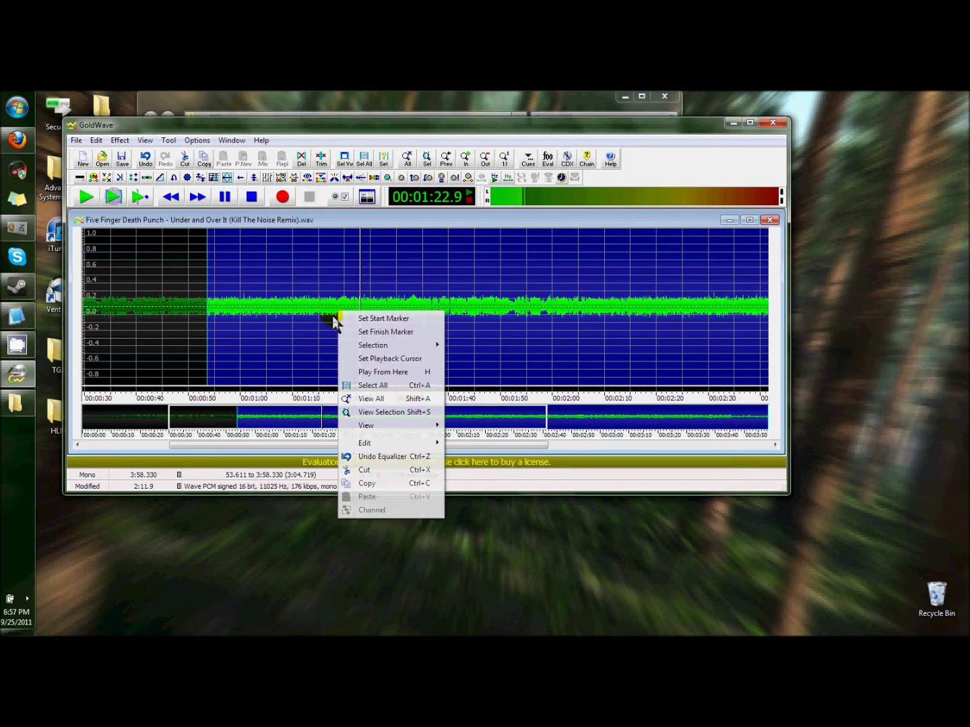
pyautogui.click(384, 331)
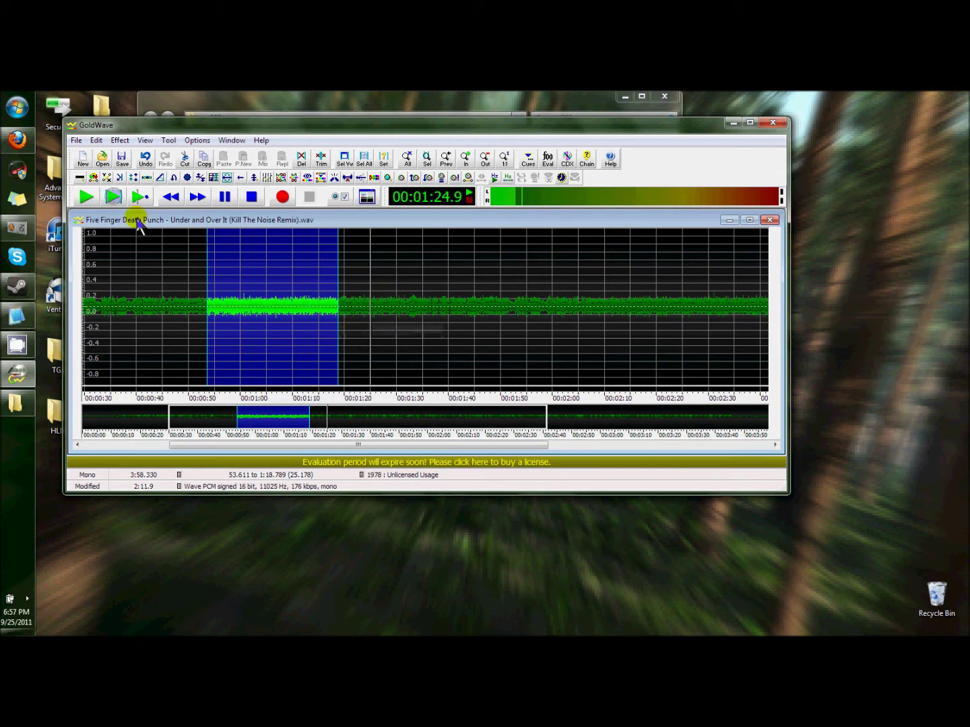
pyautogui.click(76, 140)
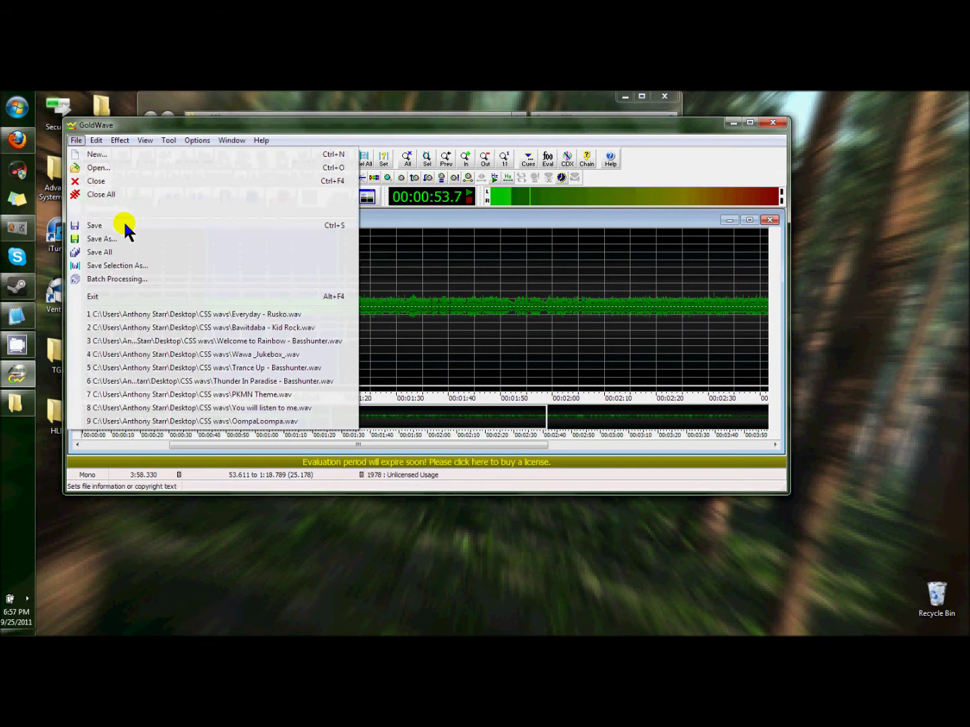
pyautogui.click(113, 267)
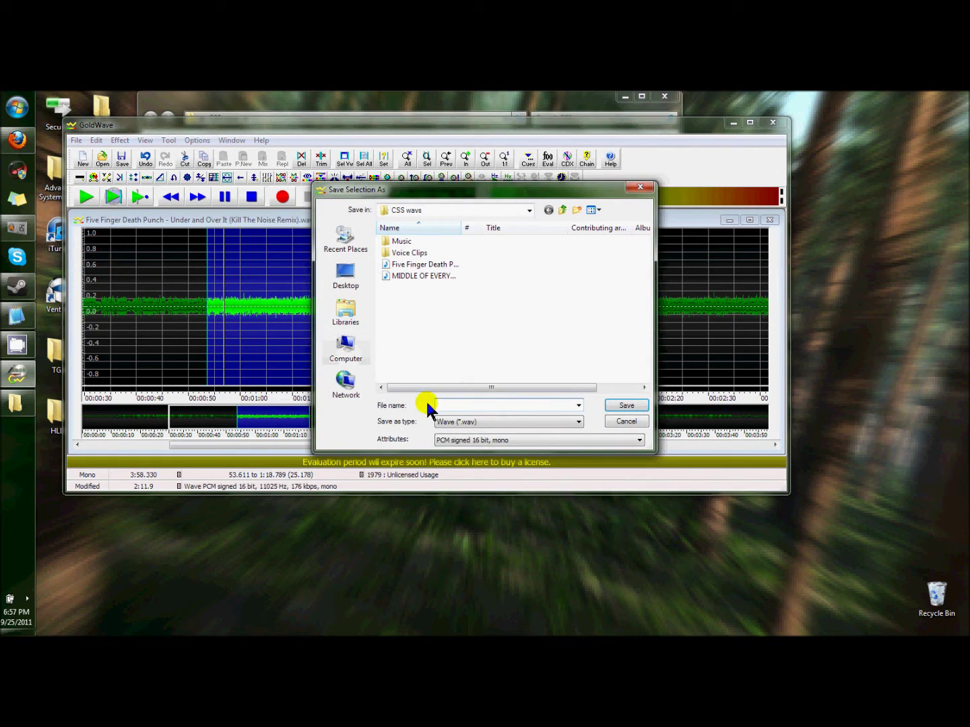
pyautogui.press('Escape')
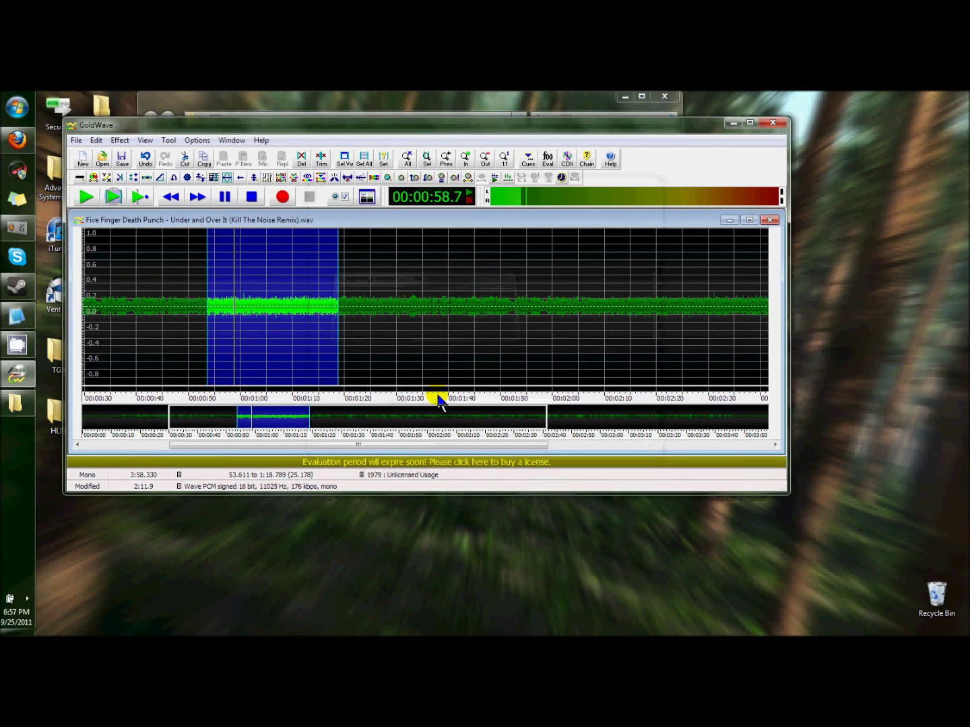
pyautogui.click(223, 96)
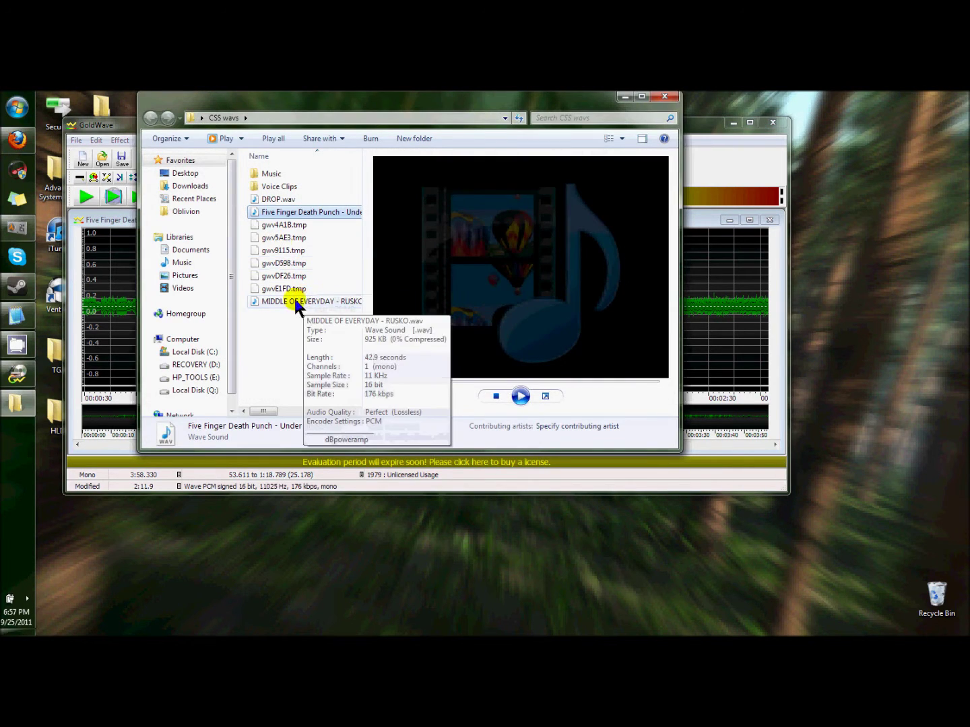
# Select DROP.wav in the CSS wavs folder, then play and pause its preview.
pyautogui.click(278, 199)
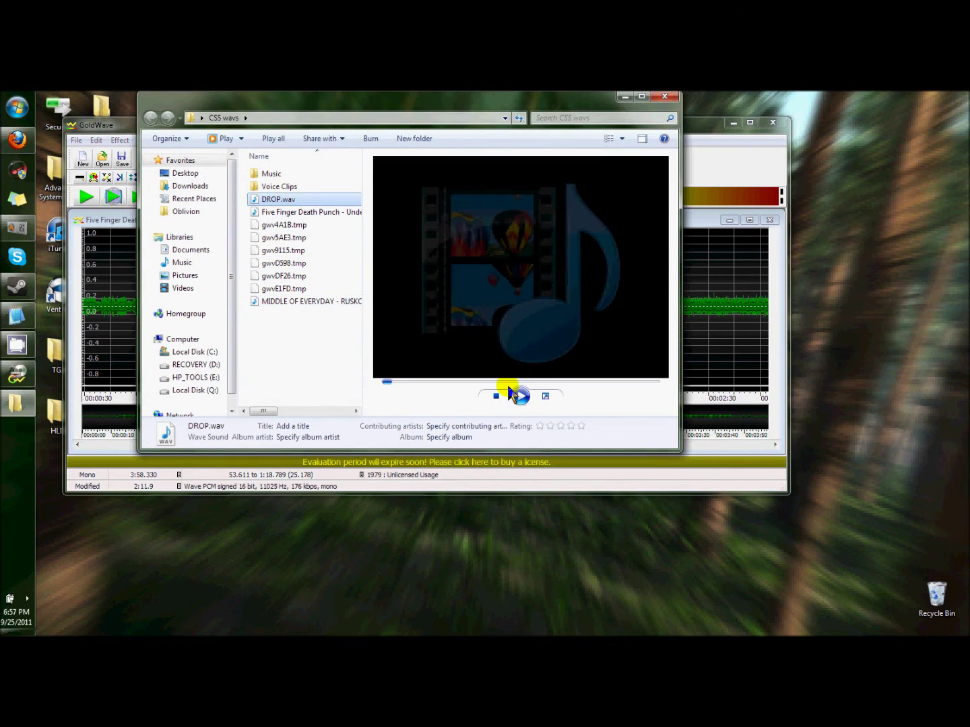
pyautogui.click(728, 133)
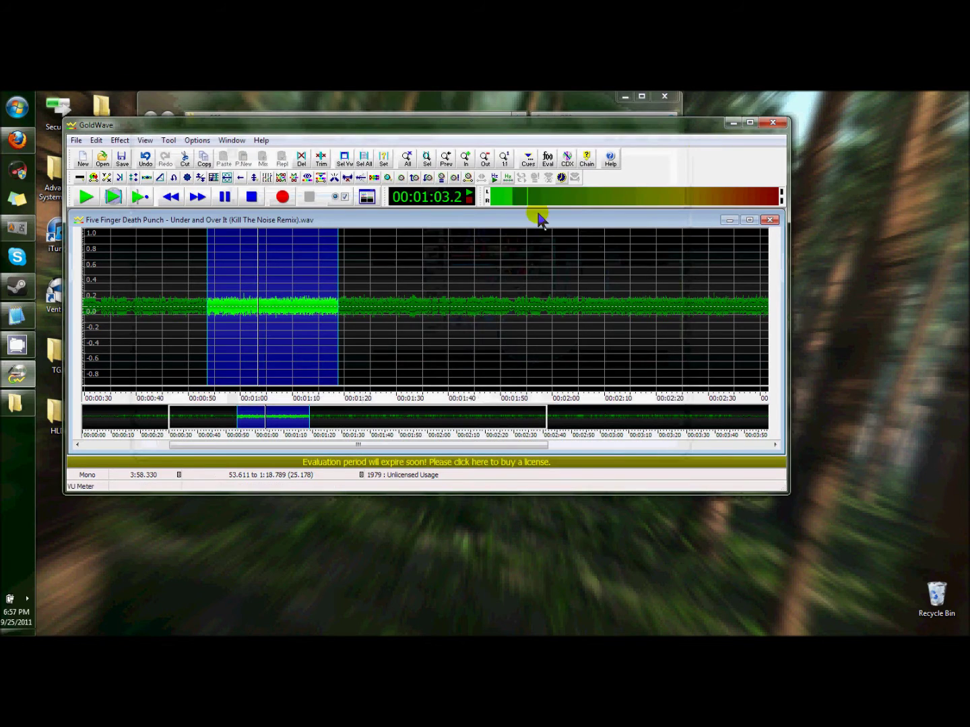
pyautogui.click(295, 100)
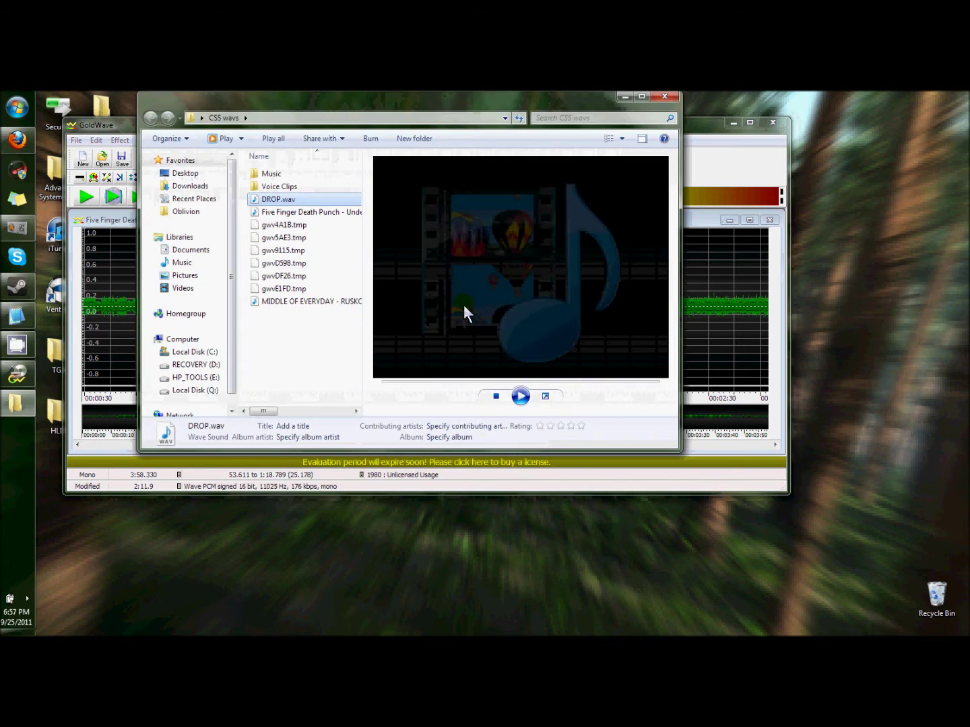
pyautogui.click(521, 396)
# Set the selection start at the drop near 1:58 and play from there.
pyautogui.click(706, 147)
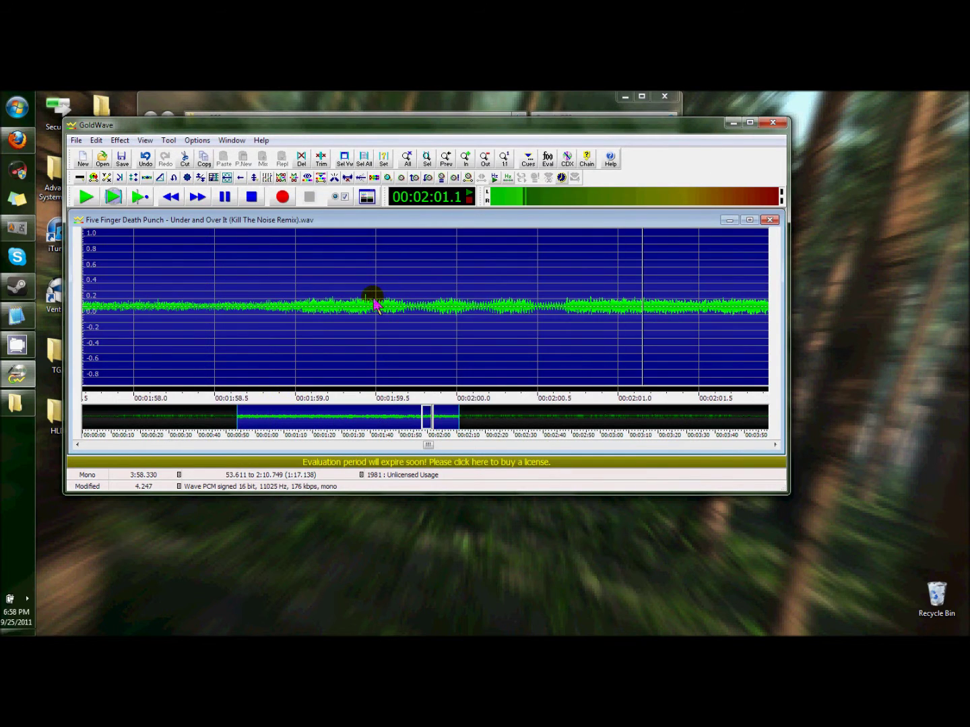
pyautogui.rightClick(378, 303)
pyautogui.click(421, 311)
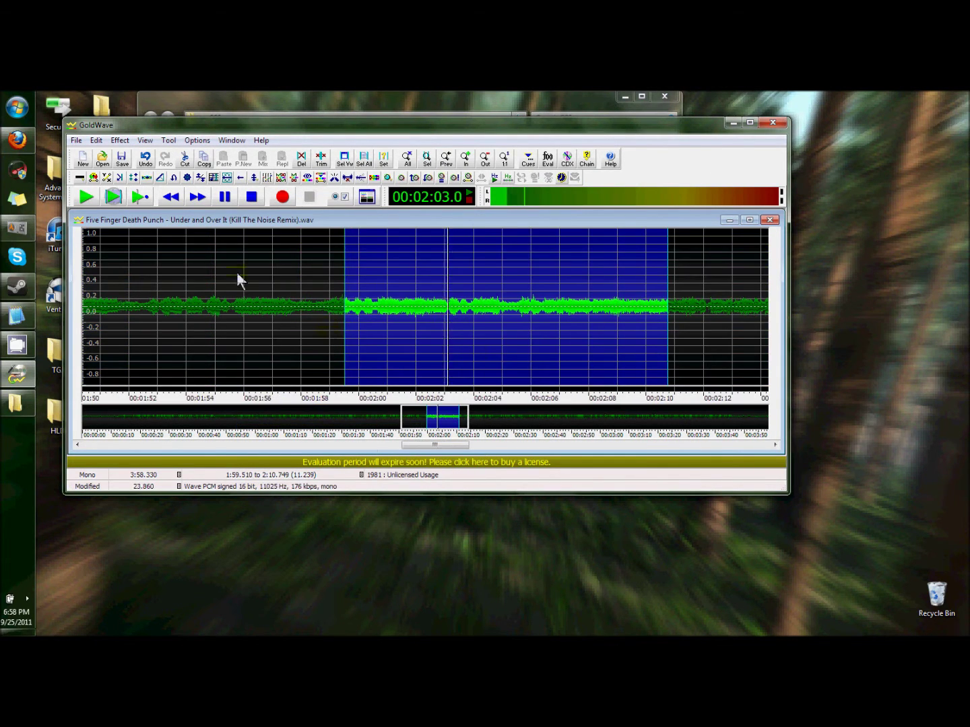
pyautogui.click(114, 197)
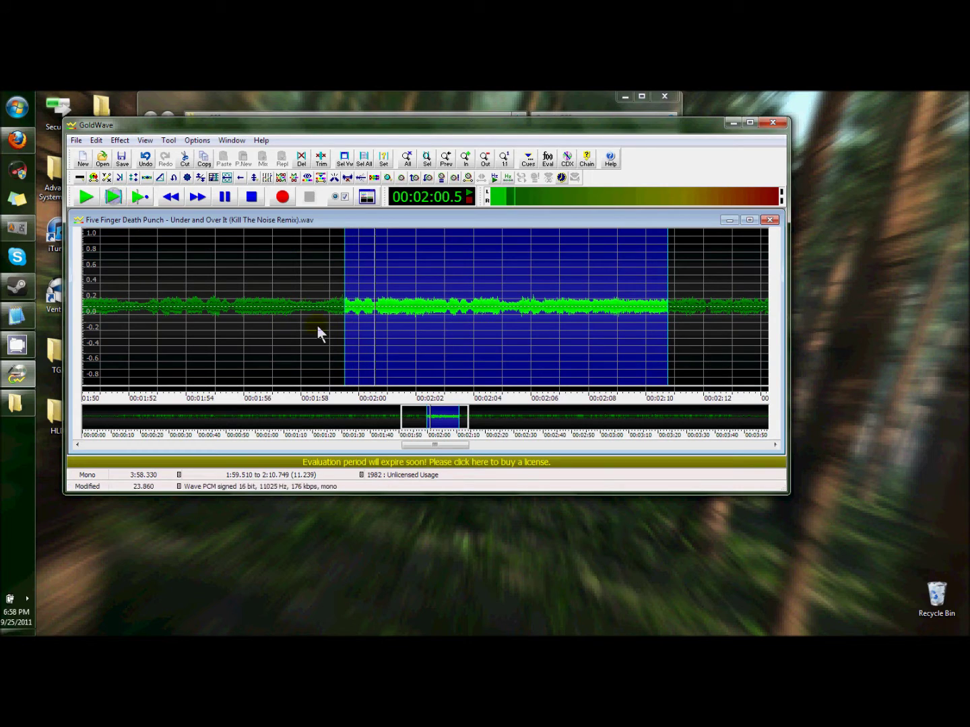
# Nudge the start to about 1:58.4, extend the selection to 3:58.330, and trim.
pyautogui.click(338, 325)
pyautogui.click(173, 198)
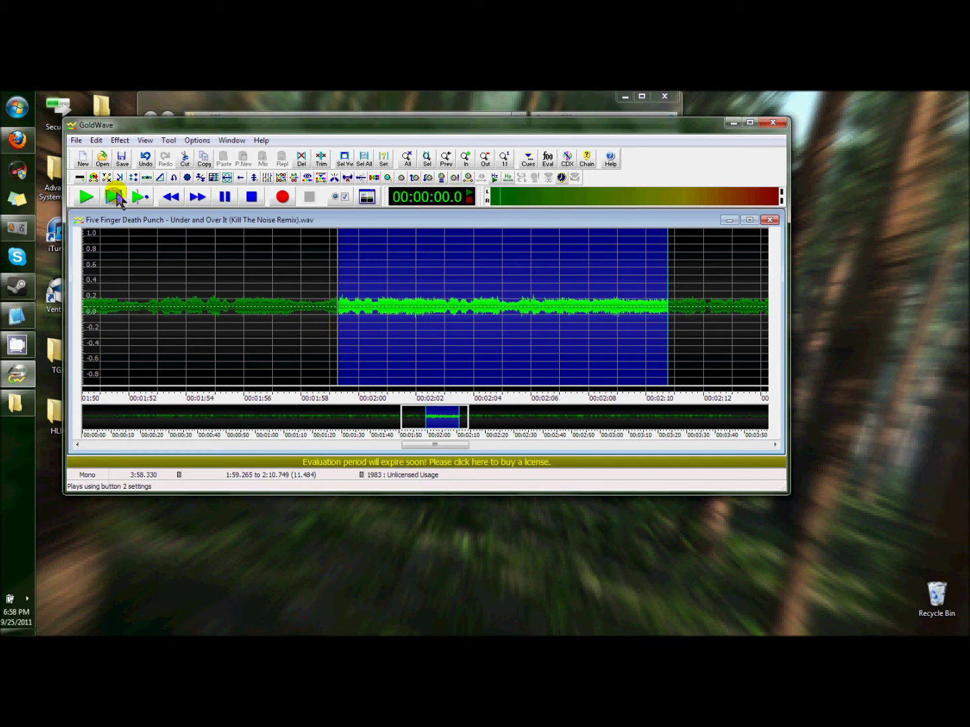
pyautogui.click(114, 197)
pyautogui.click(335, 337)
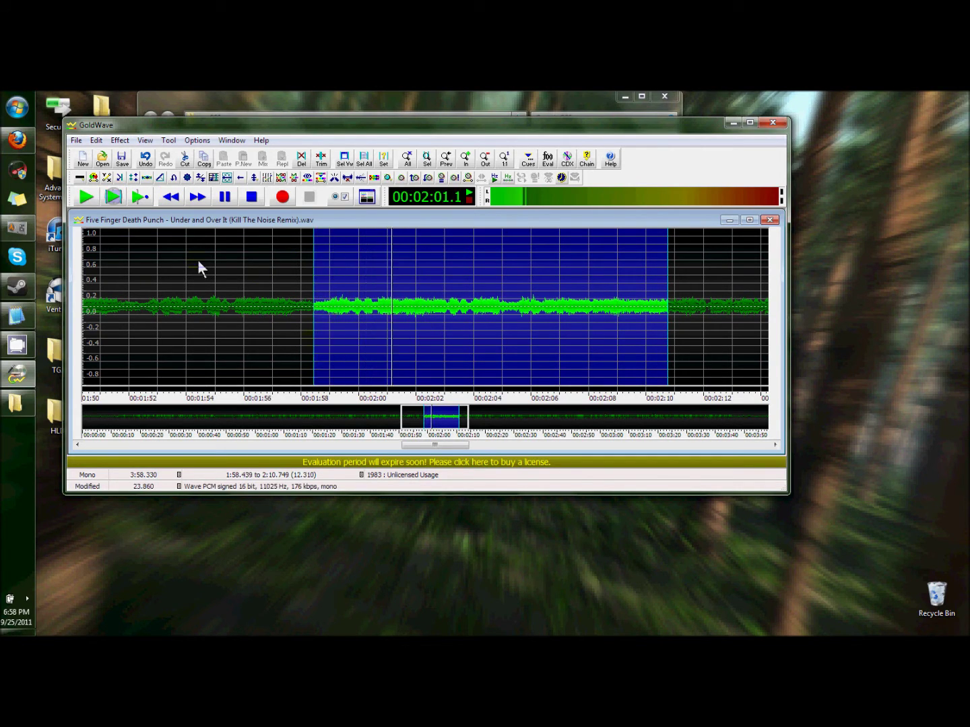
pyautogui.click(114, 198)
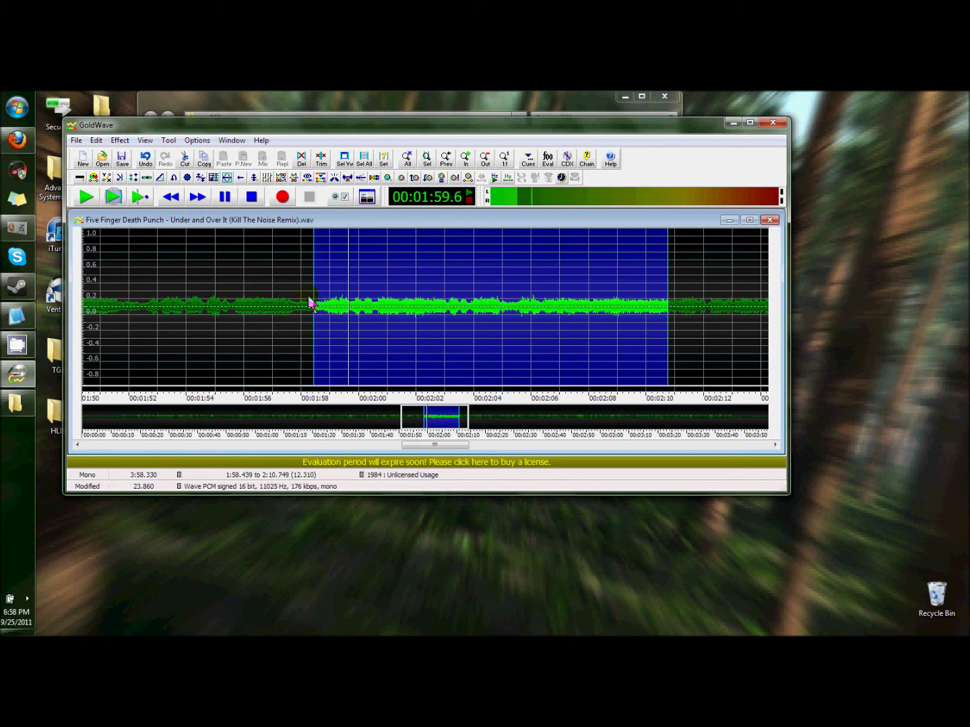
pyautogui.scroll(-1, 343, 325)
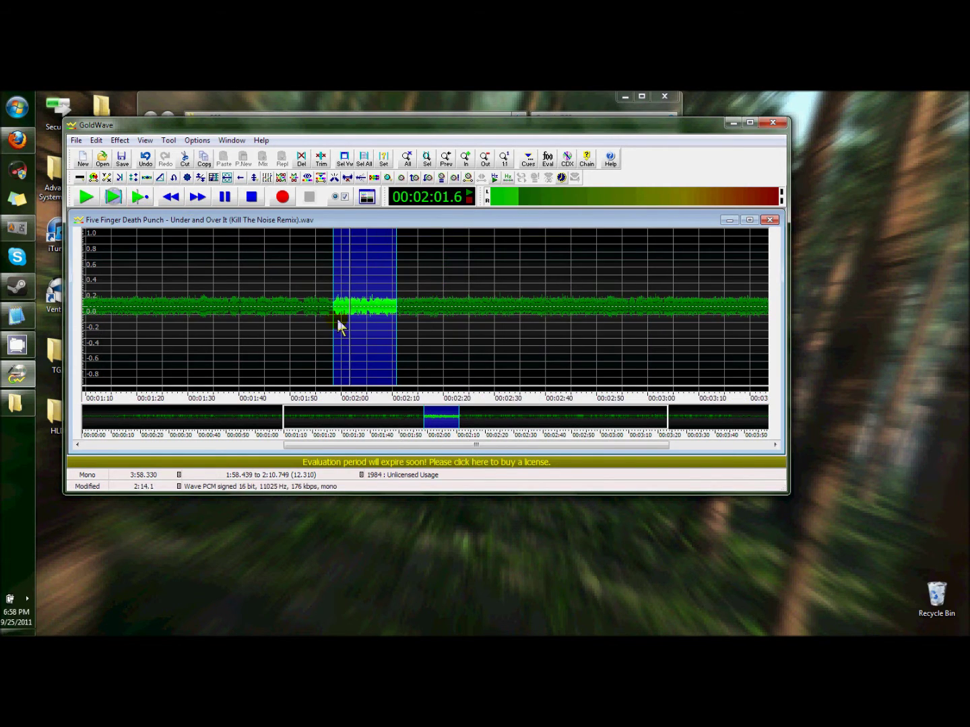
pyautogui.moveTo(413, 317); pyautogui.dragTo(825, 308)
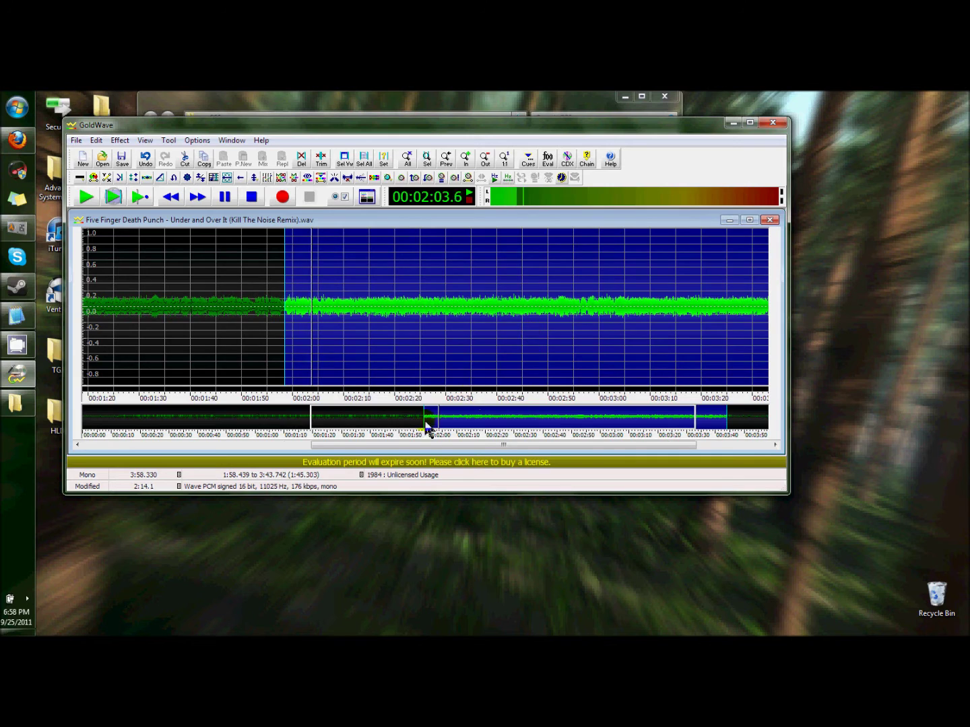
pyautogui.scroll(-1, 539, 331)
pyautogui.moveTo(720, 348); pyautogui.dragTo(773, 341)
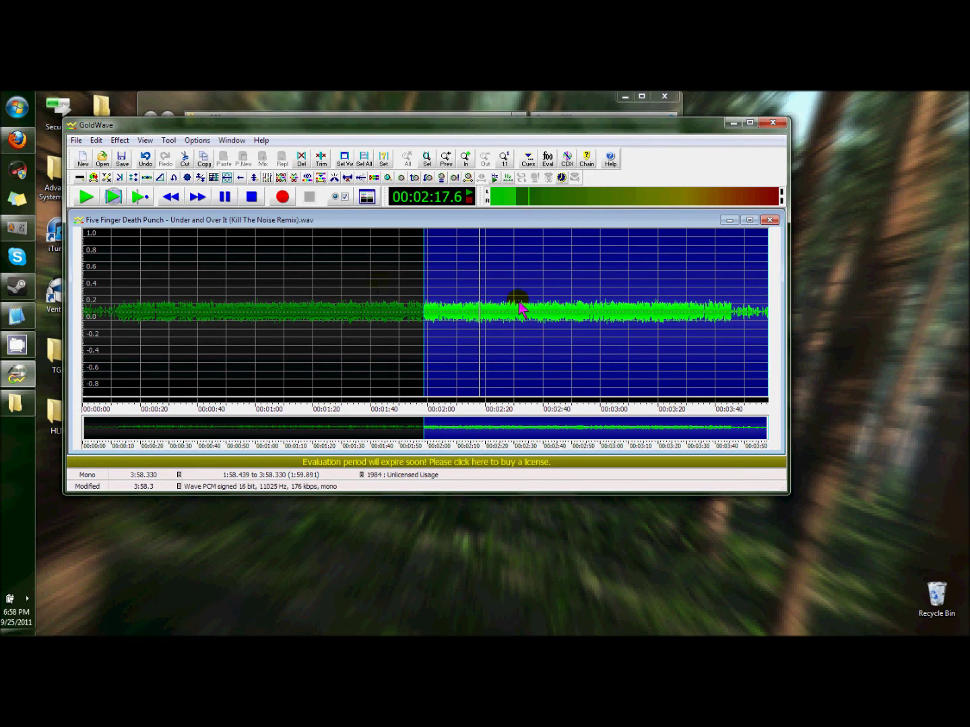
pyautogui.click(320, 158)
# Play the trimmed song and save it as a new Wave (*.wav) file.
pyautogui.click(112, 197)
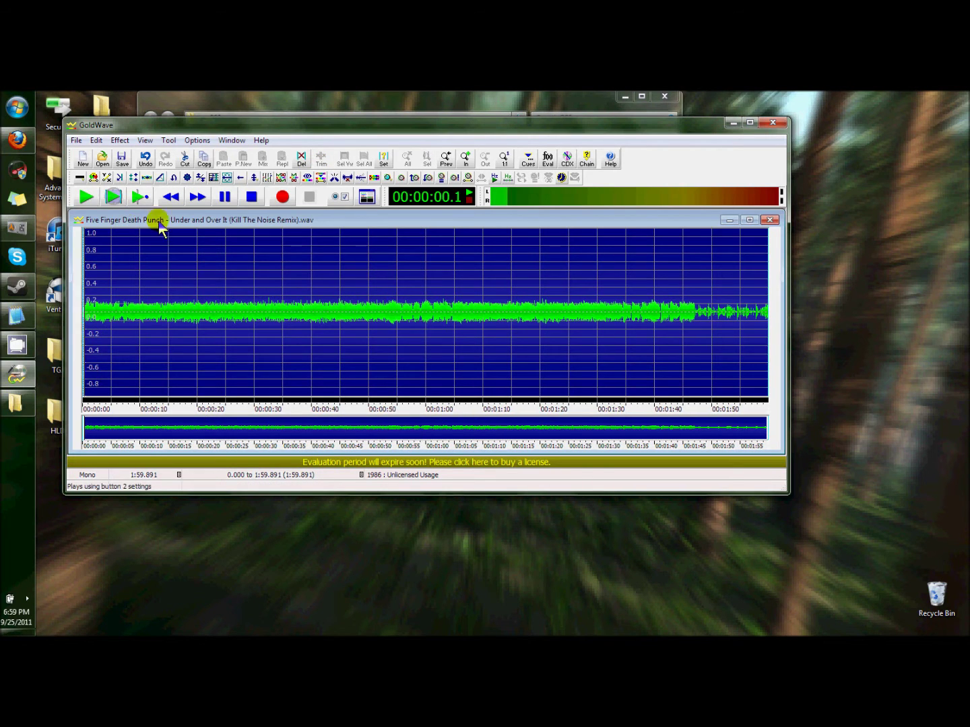
pyautogui.click(76, 140)
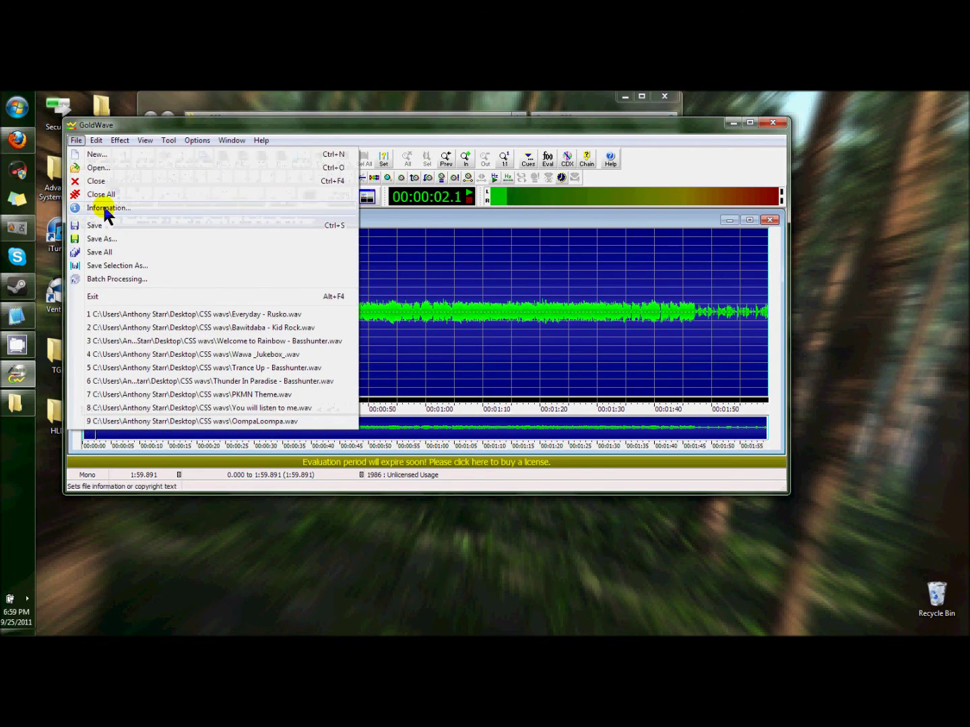
pyautogui.click(101, 238)
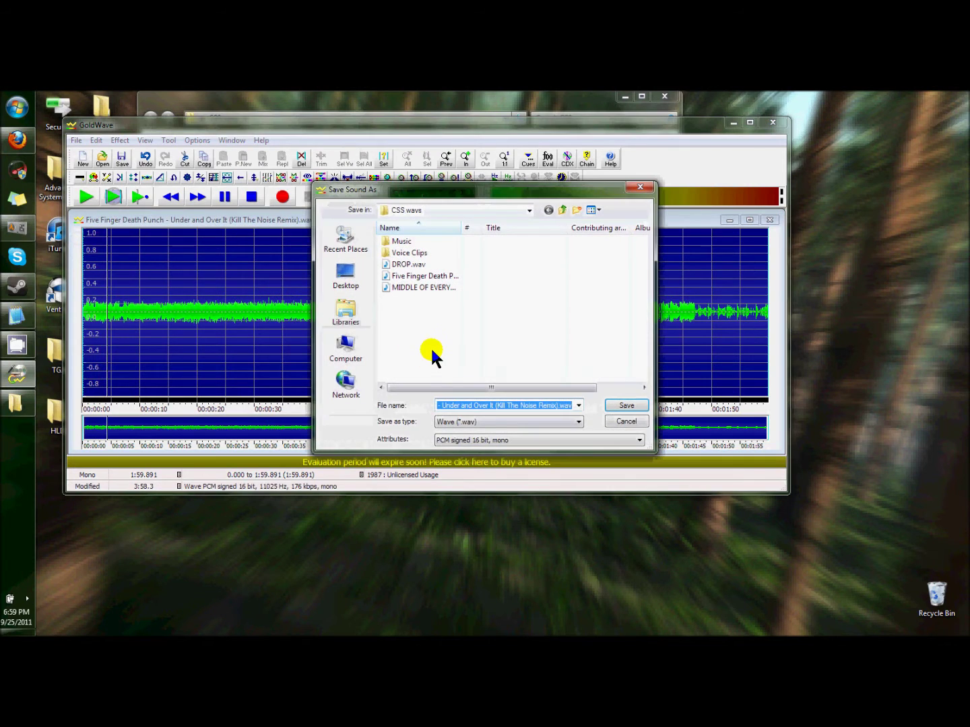
pyautogui.click(626, 406)
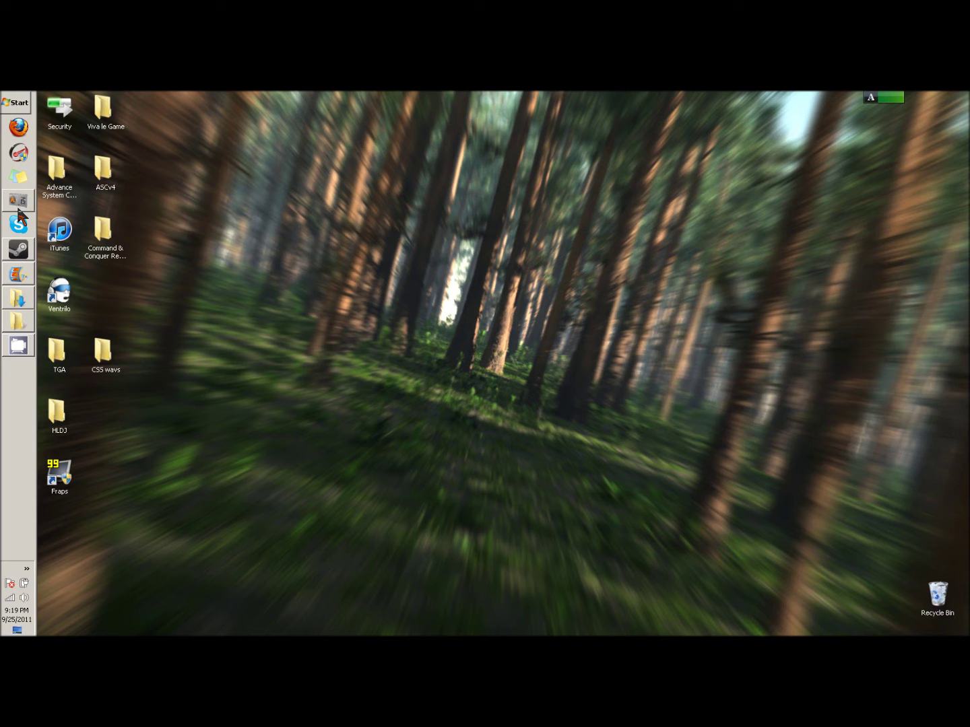
# Open the HLDJ folder, minimize it, and close the Downloads folder window.
pyautogui.click(19, 322)
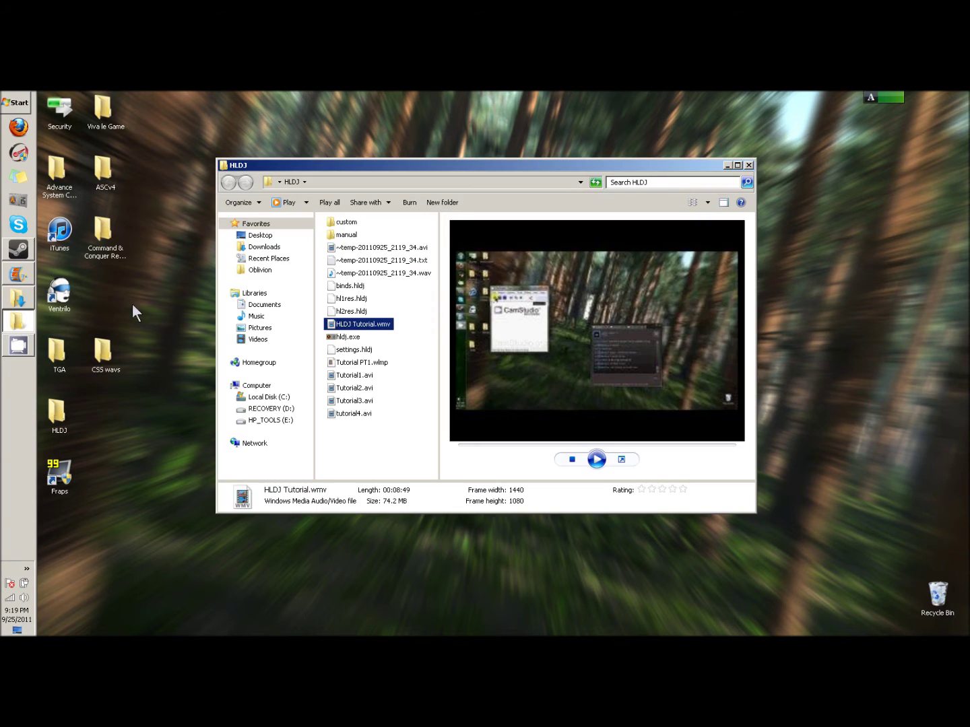
pyautogui.click(728, 165)
pyautogui.click(18, 303)
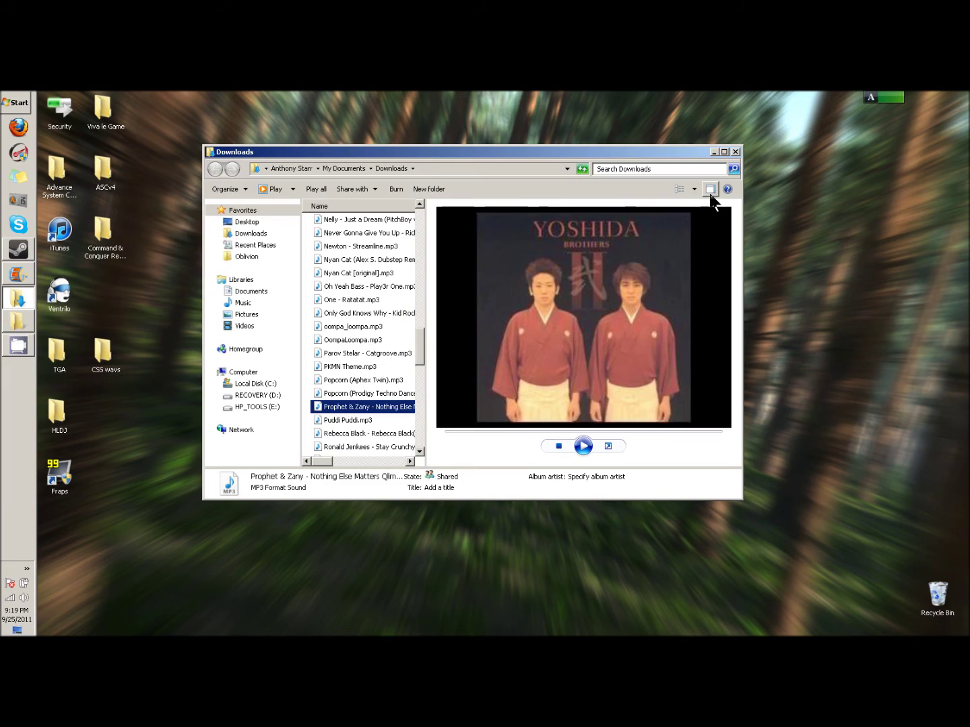
pyautogui.click(736, 152)
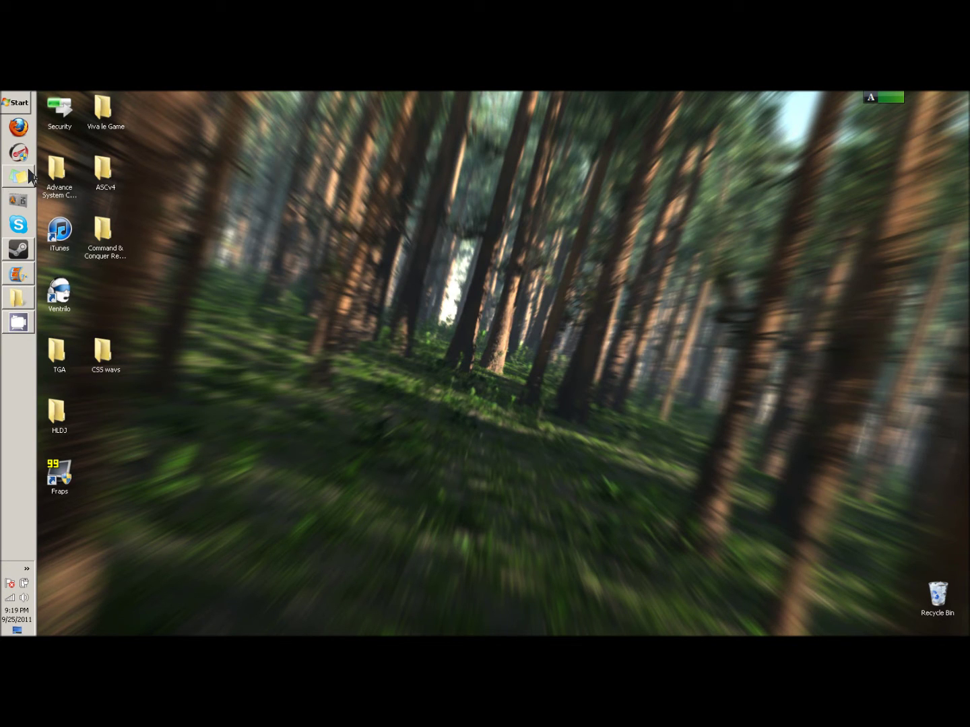
# Launch hldj.exe from the HLDJ folder, then close that folder window.
pyautogui.doubleClick(59, 416)
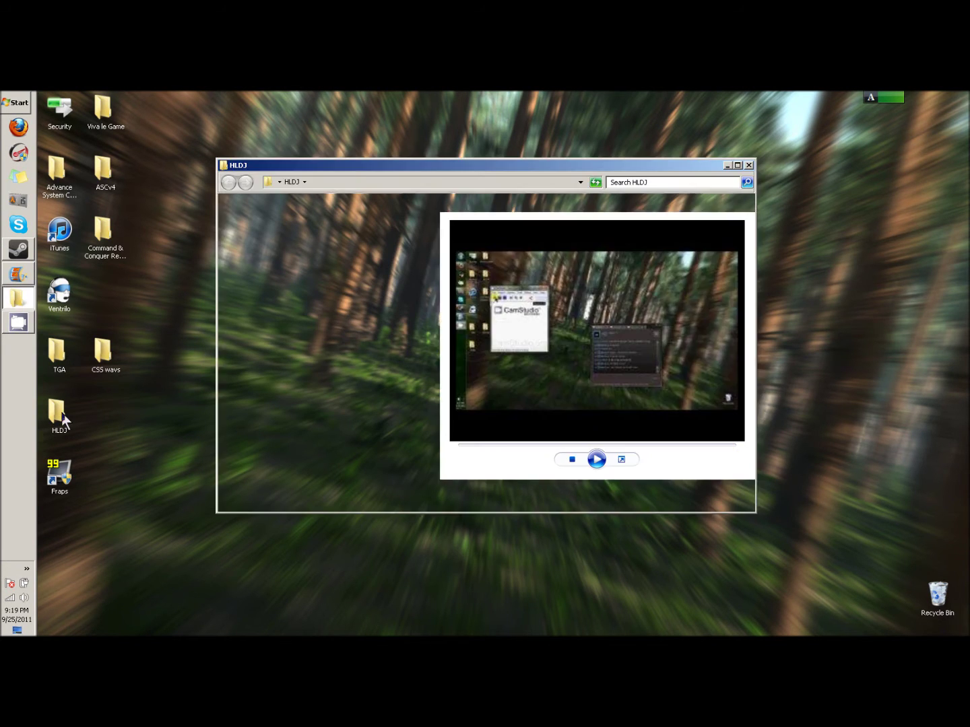
pyautogui.click(345, 337)
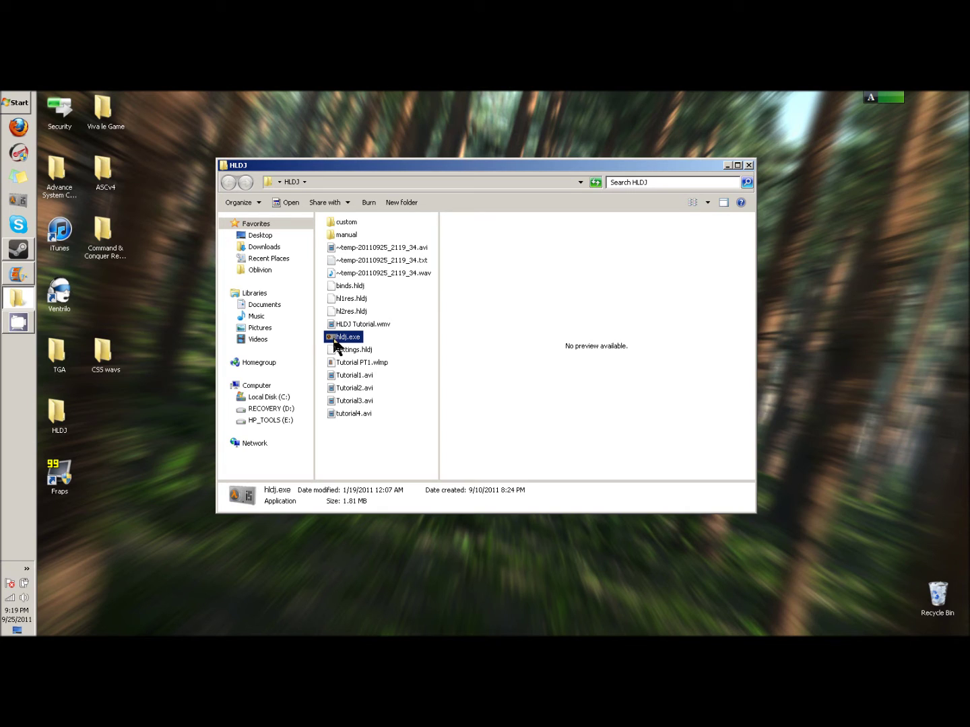
pyautogui.press('Return')
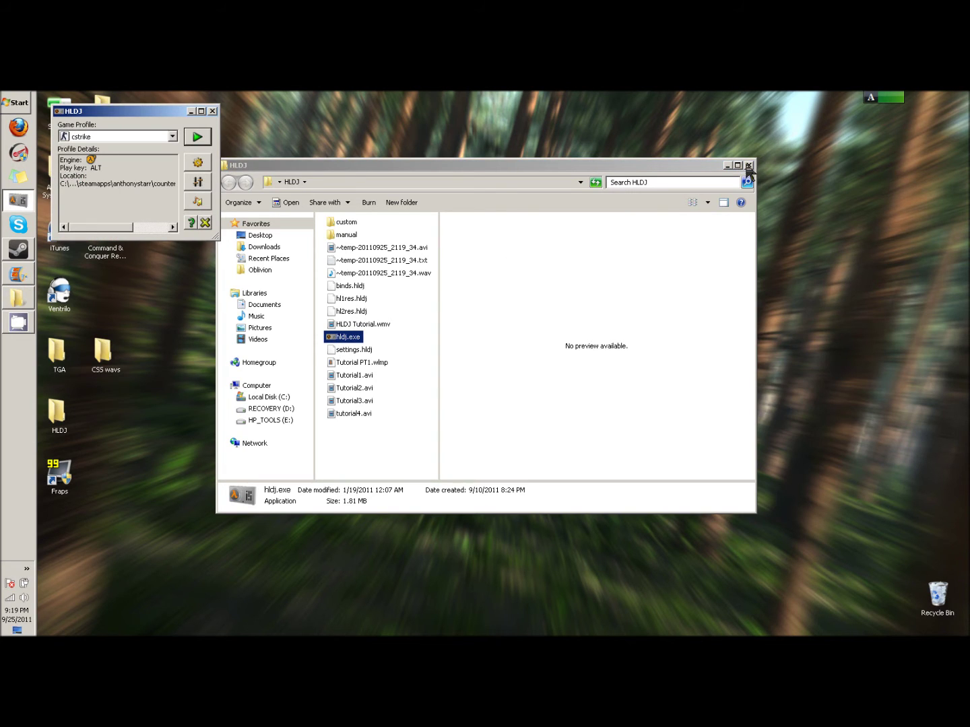
pyautogui.click(748, 165)
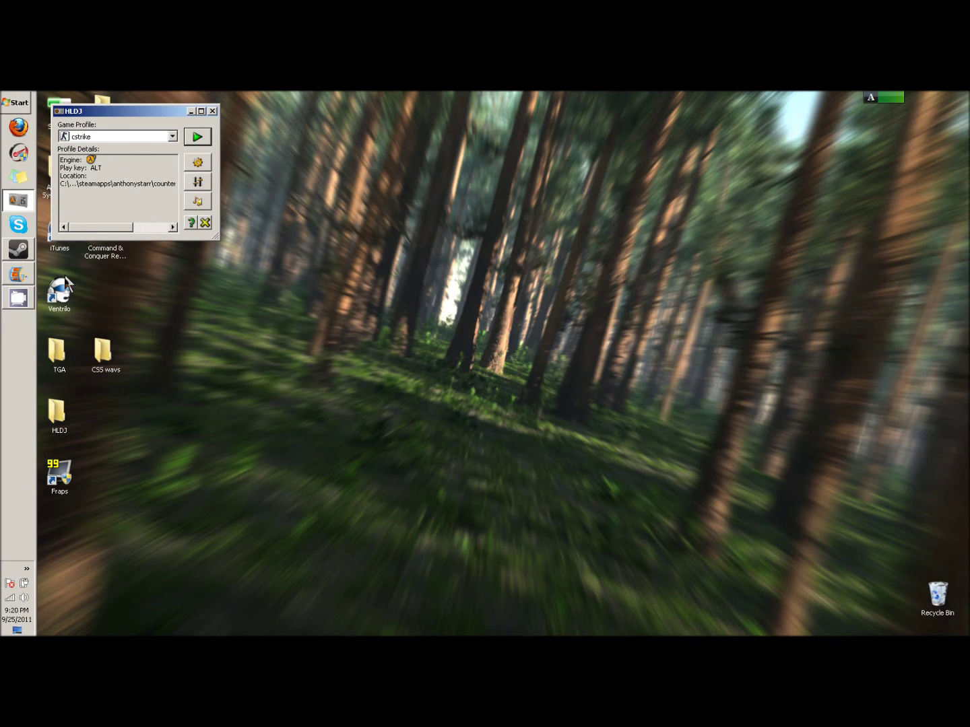
# Look inside the CSS wavs Music folder, then close it.
pyautogui.doubleClick(103, 352)
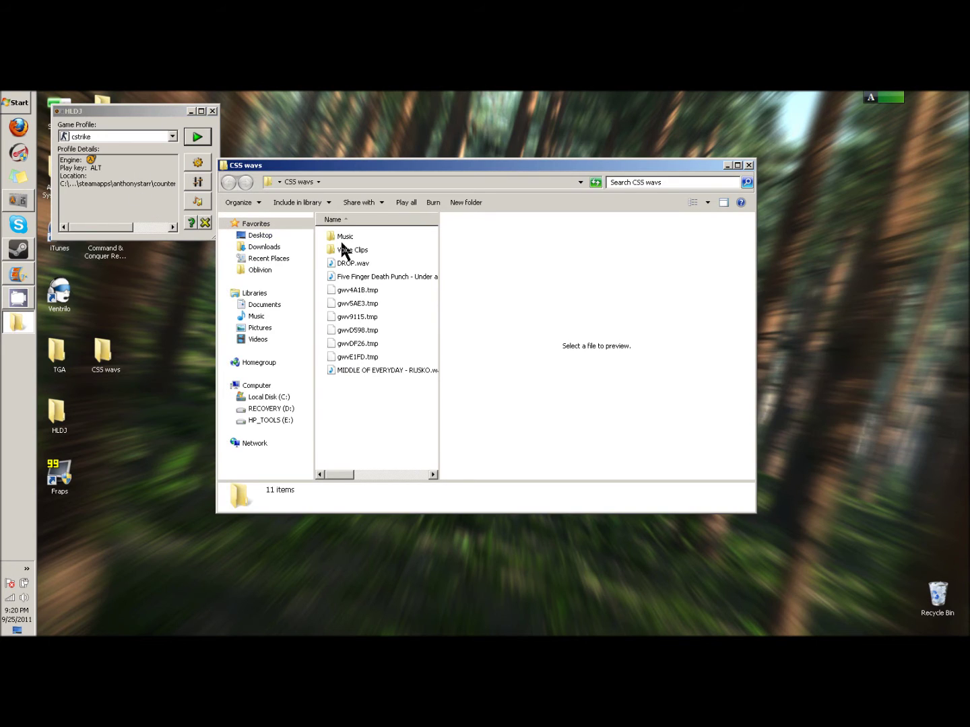
pyautogui.doubleClick(345, 238)
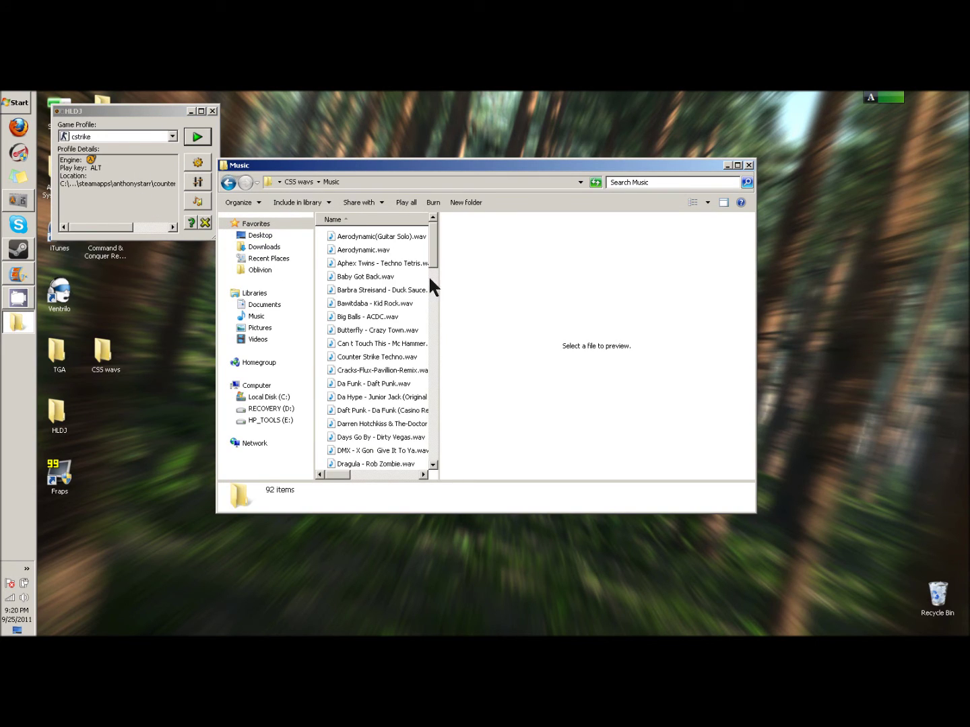
pyautogui.click(749, 165)
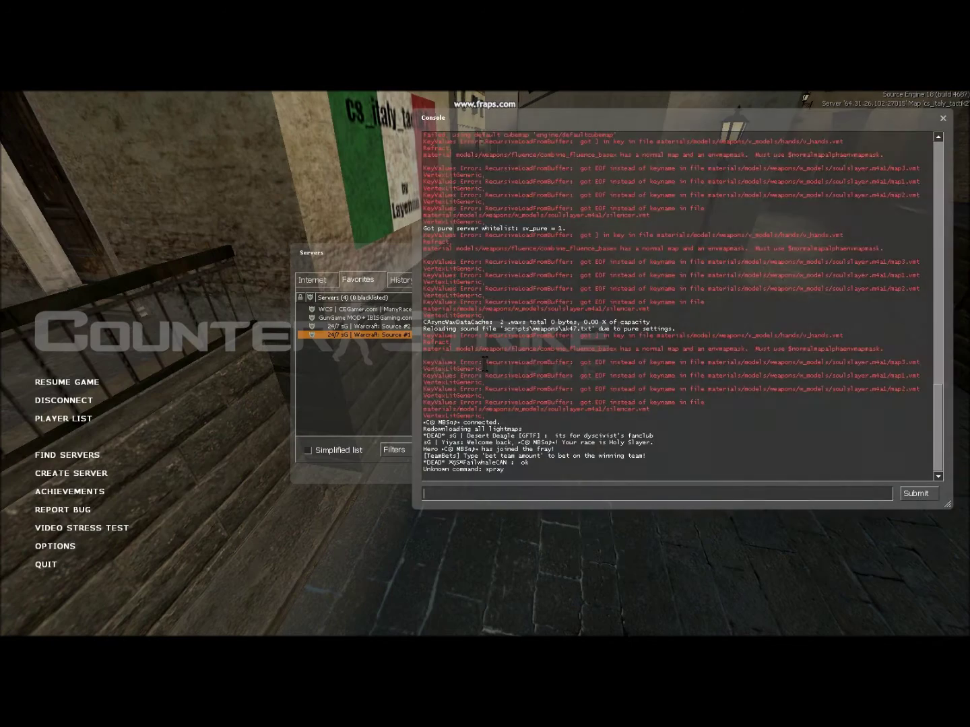
# List HLDJ's song folders, choose Music (3) and a track, then resume the match.
pyautogui.press('Return')
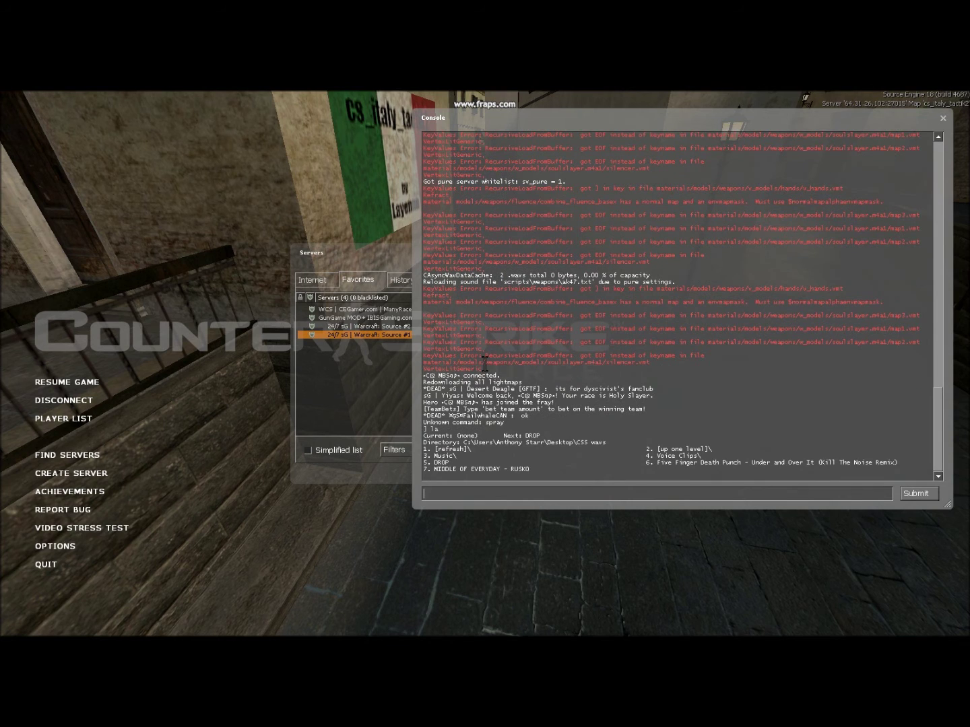
pyautogui.write('3')
pyautogui.press('Return')
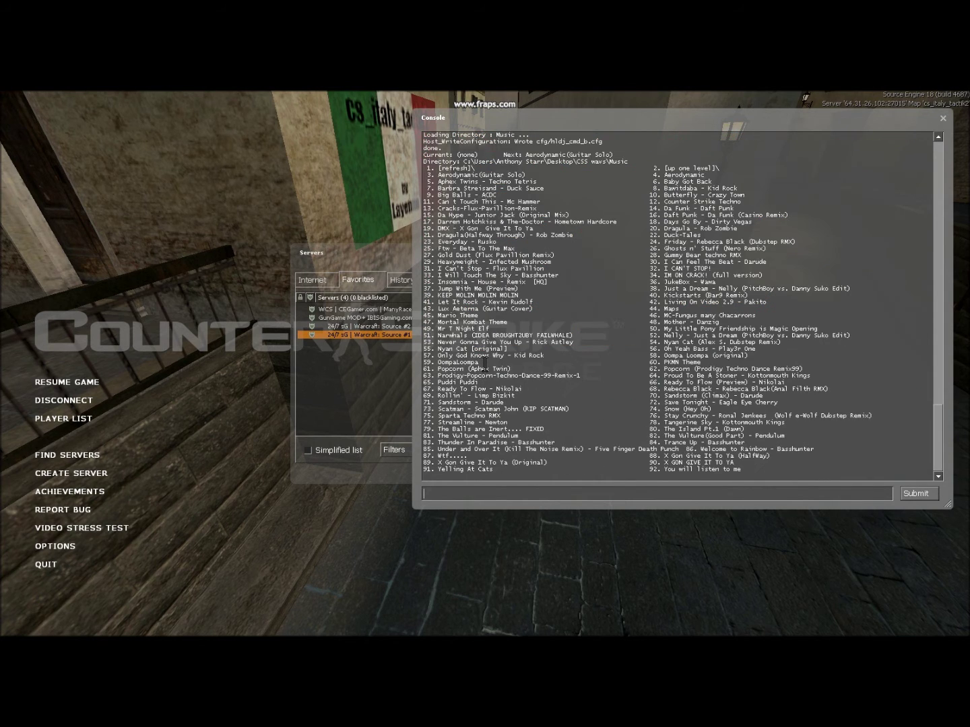
pyautogui.write('48')
pyautogui.press('Return')
pyautogui.press('Escape')
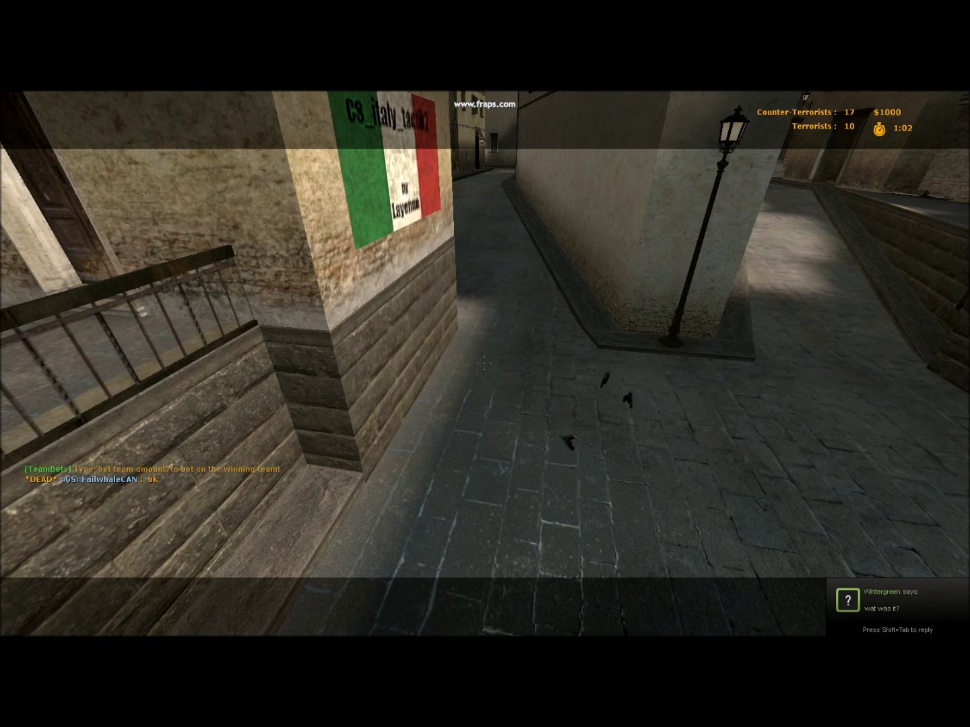